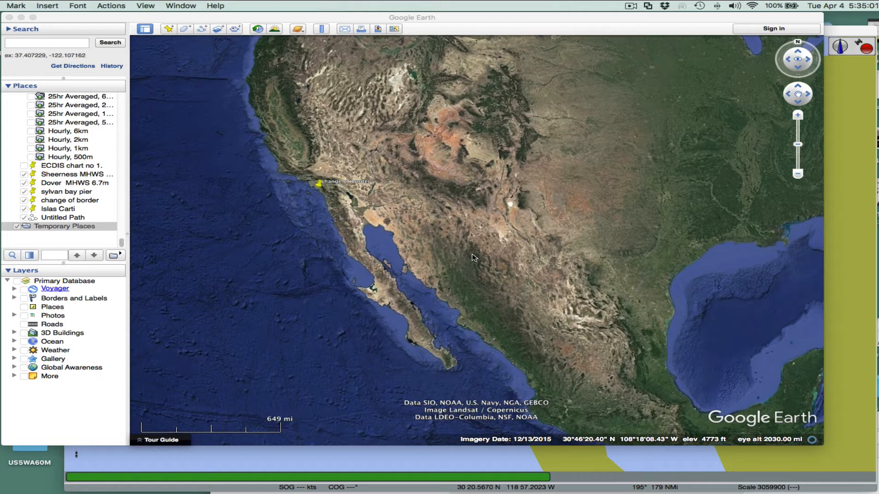
- Open the Ruler tool in Path mode over the bay near La Paz in Baja California
mouse_move(476, 252)
left_mouse_down()
mouse_move(474, 272)
mouse_move(471, 247)
left_mouse_up()
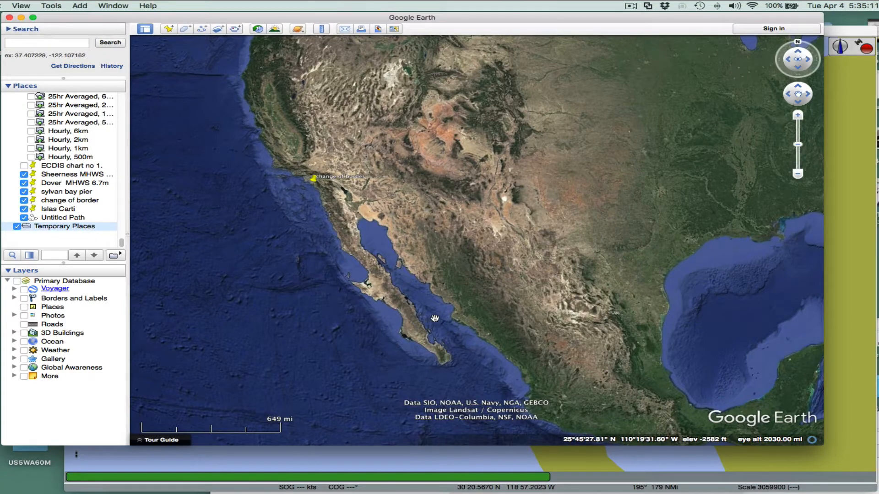
scroll(442, 355, "up", 5)
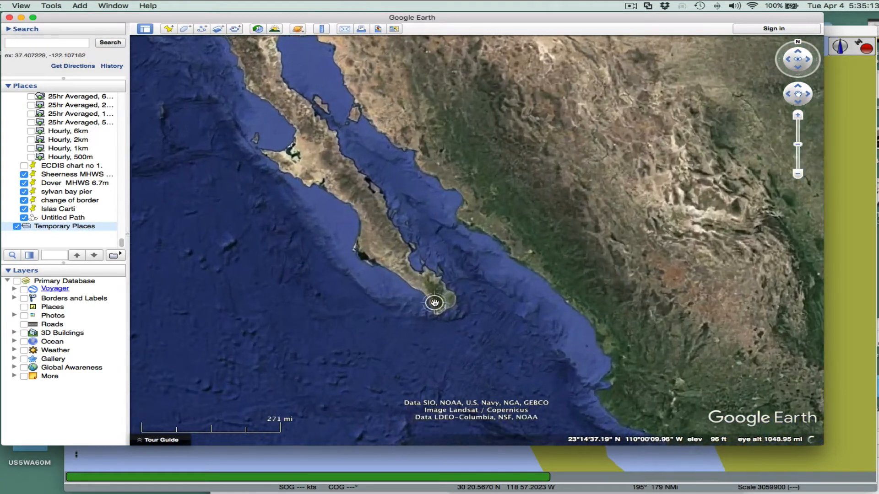
scroll(435, 303, "up", 5)
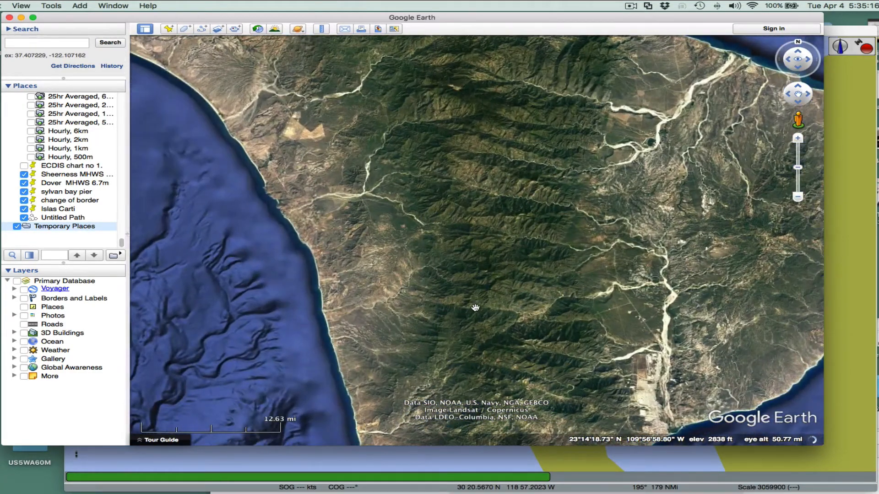
scroll(476, 308, "down", 3)
left_click_drag(425, 133, 465, 263)
left_click_drag(499, 183, 543, 347)
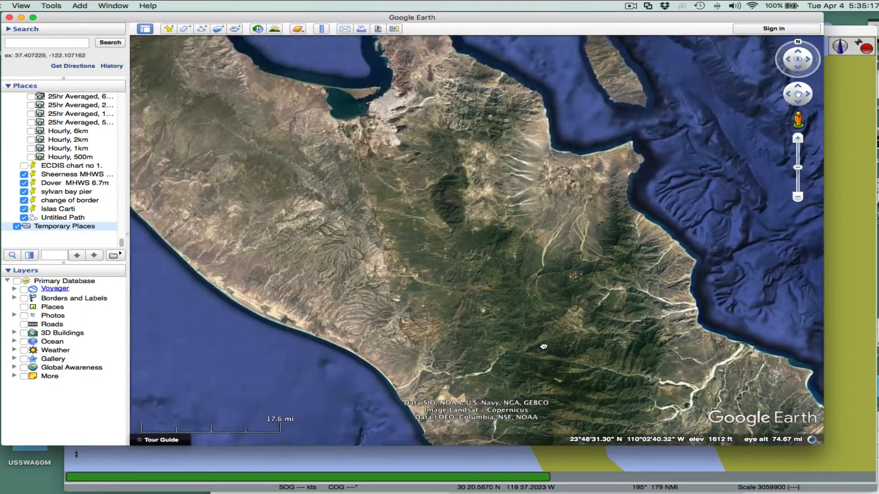
left_click_drag(511, 137, 528, 349)
left_click_drag(518, 257, 451, 252)
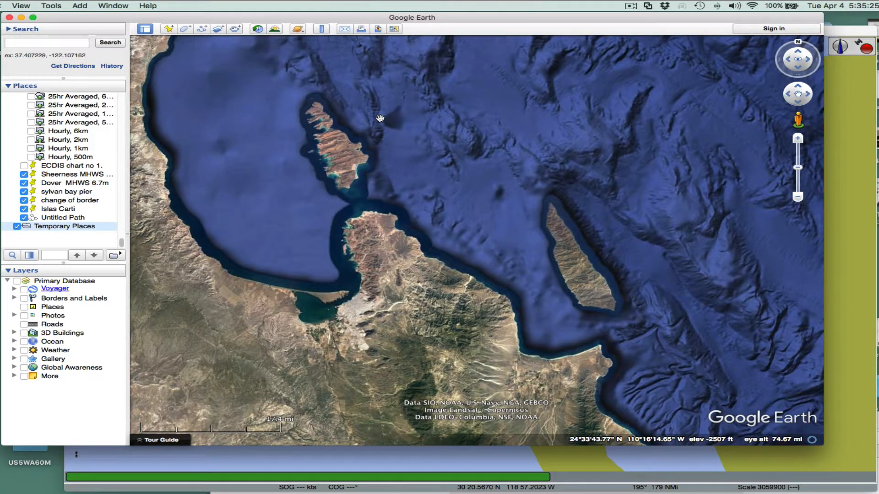
left_click(322, 29)
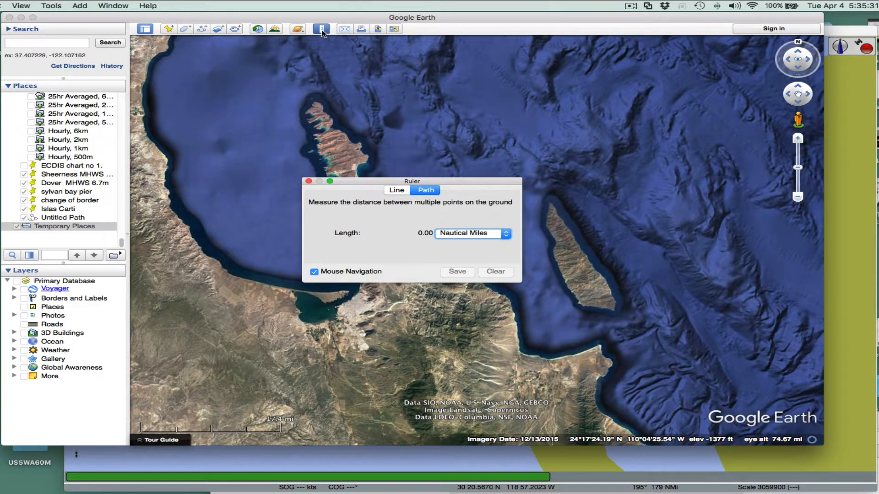
left_click_drag(412, 181, 462, 151)
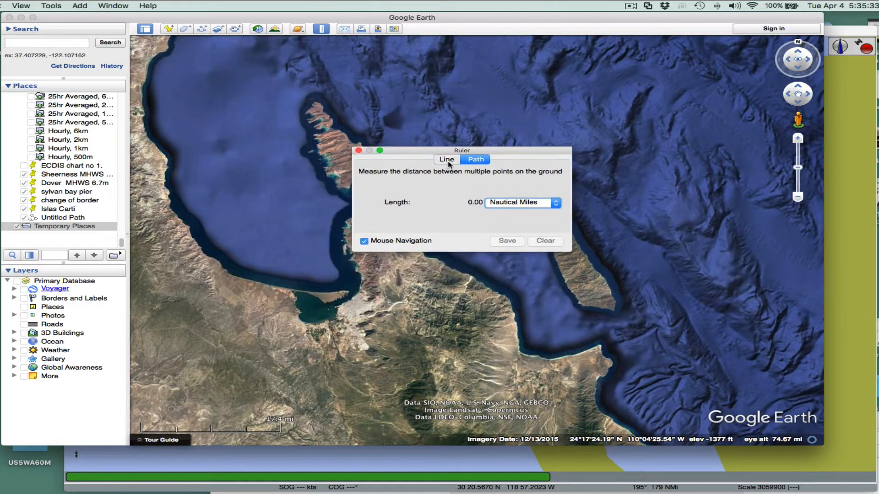
left_click(448, 162)
left_click(475, 162)
left_click_drag(497, 151, 336, 320)
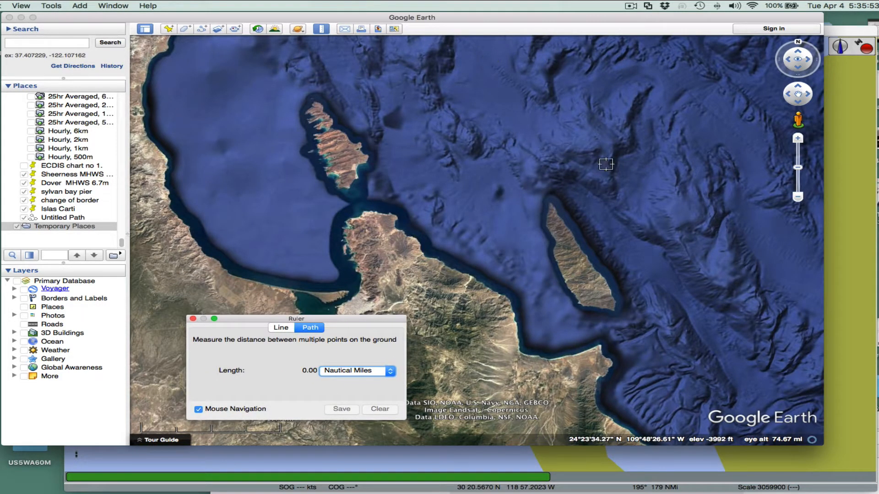
- Place path waypoints from open water south past the long island and back northwest, about 52 nautical miles so far
left_click(557, 127)
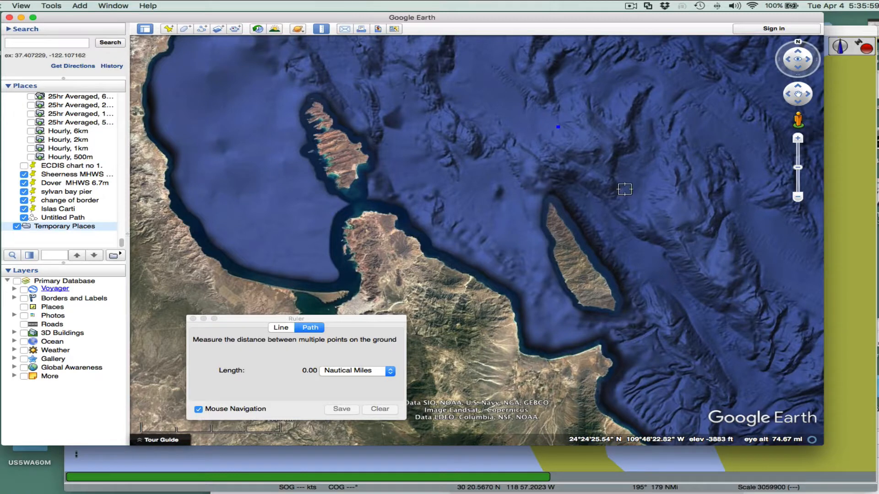
left_click(665, 297)
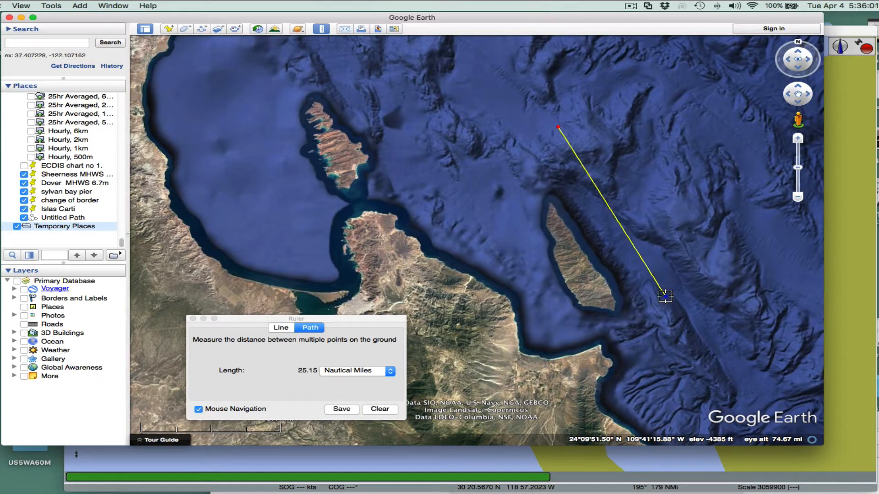
left_click(639, 323)
left_click(600, 330)
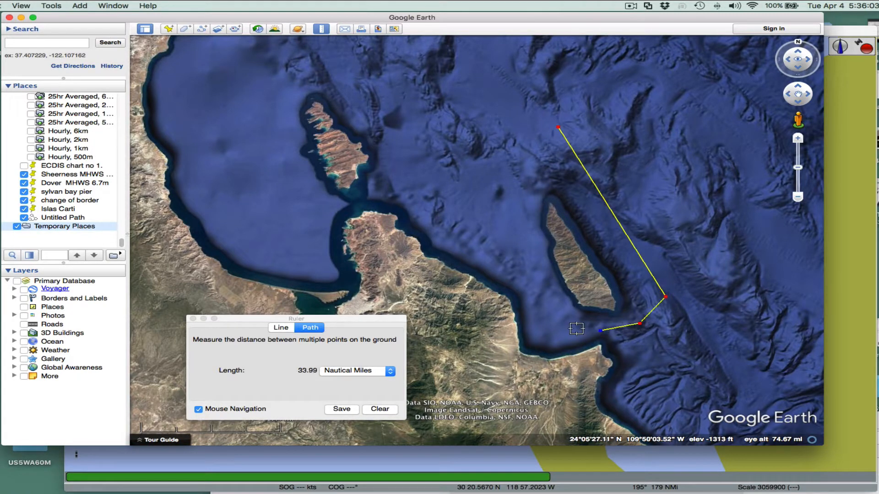
left_click(547, 323)
left_click(501, 237)
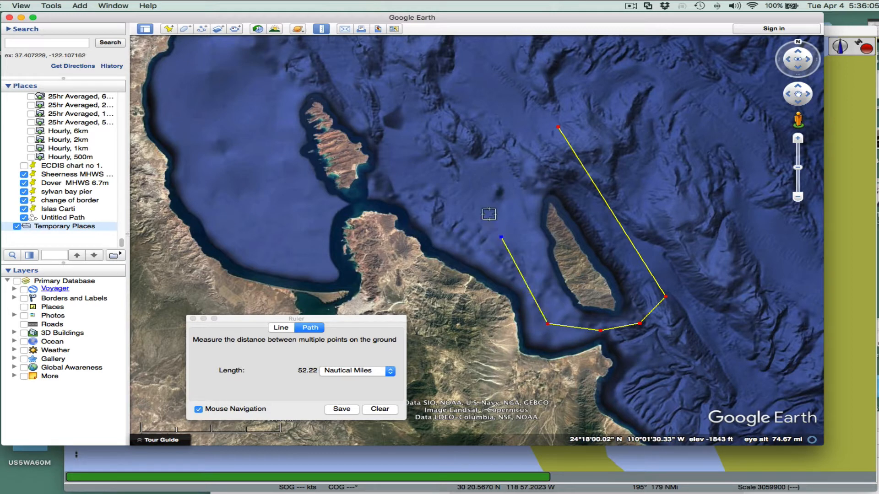
- Continue the path with waypoints north around the large island, ending east of it at about 116 nautical miles
left_click(407, 105)
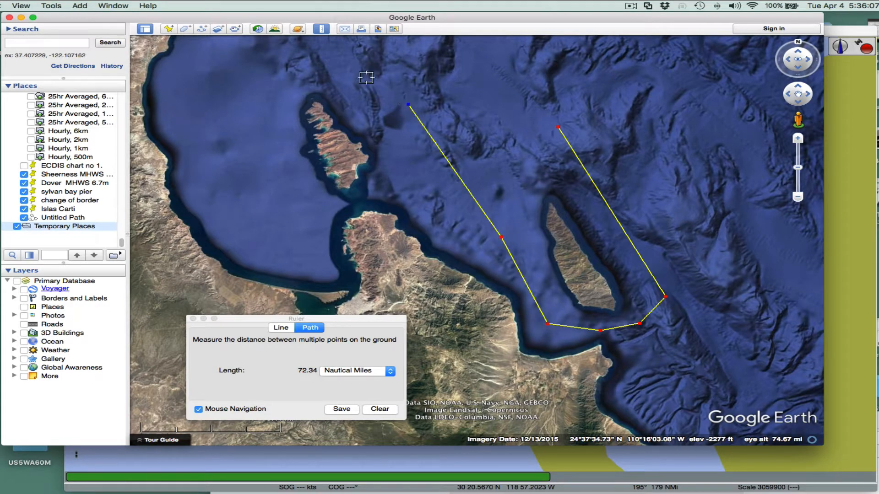
left_click(340, 68)
left_click(272, 84)
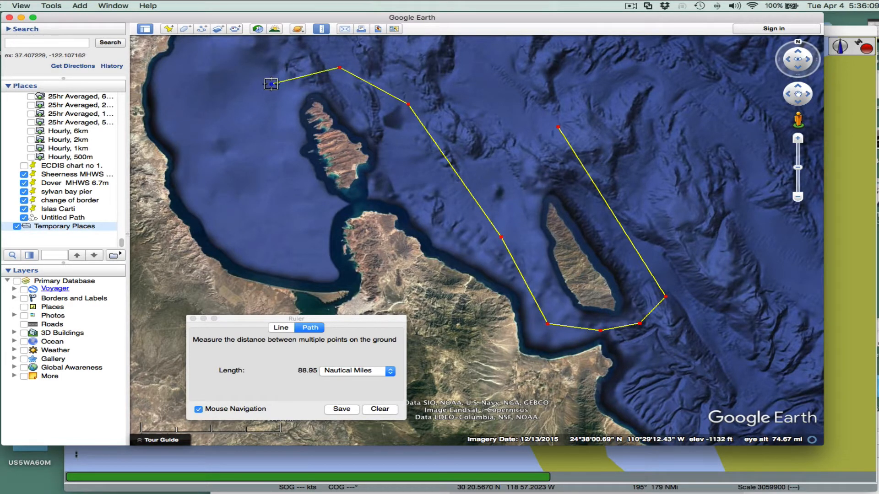
left_click(267, 149)
left_click(302, 207)
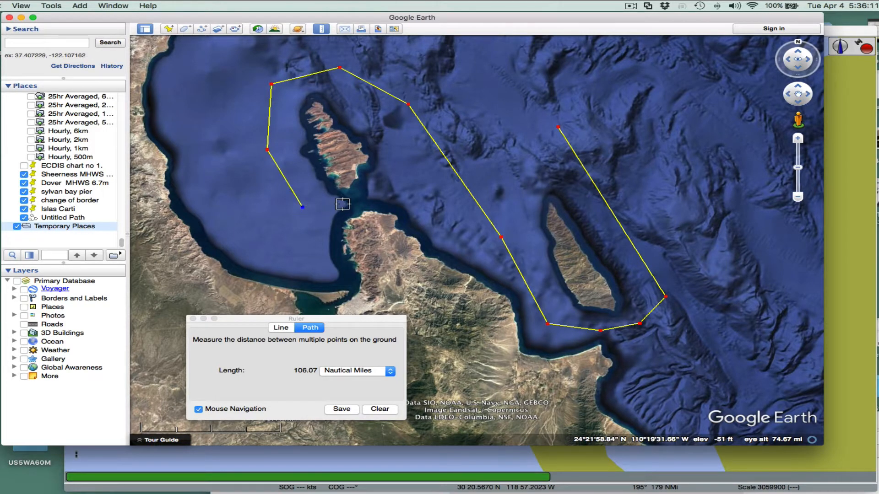
left_click(338, 203)
left_click(392, 184)
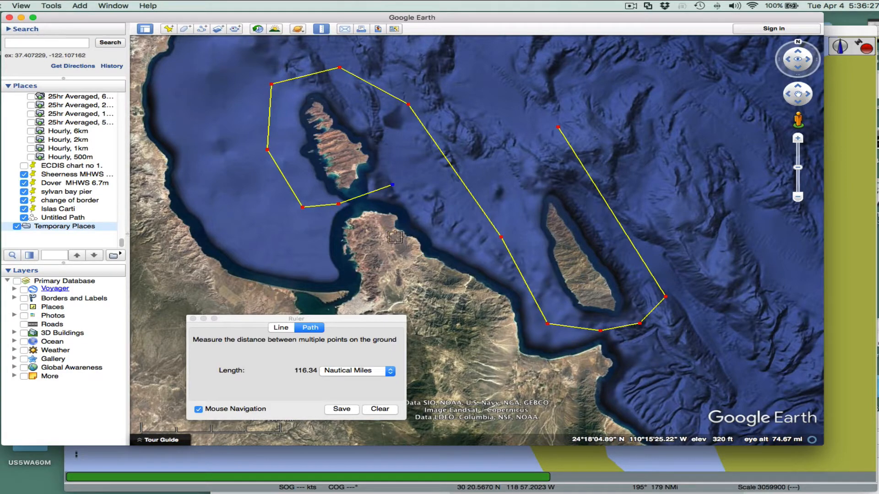
- Save the measured path with the name Baha-test-route
left_click_drag(396, 254, 412, 221)
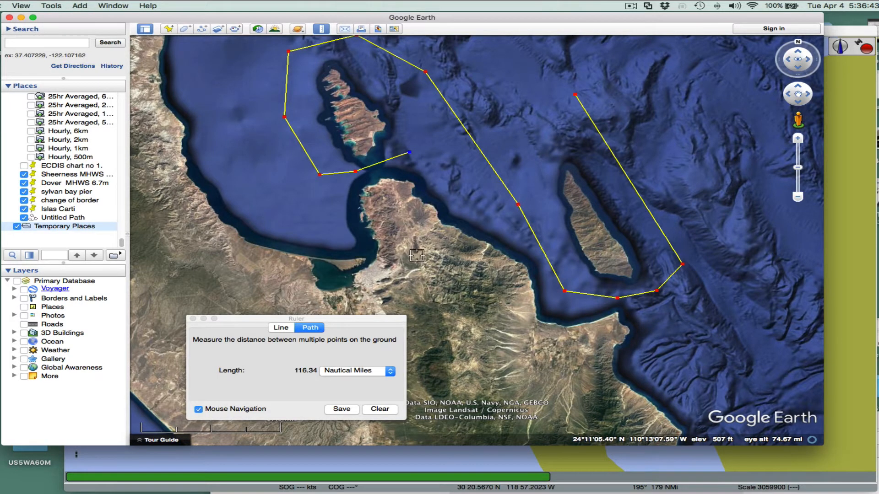
left_click_drag(417, 259, 431, 231)
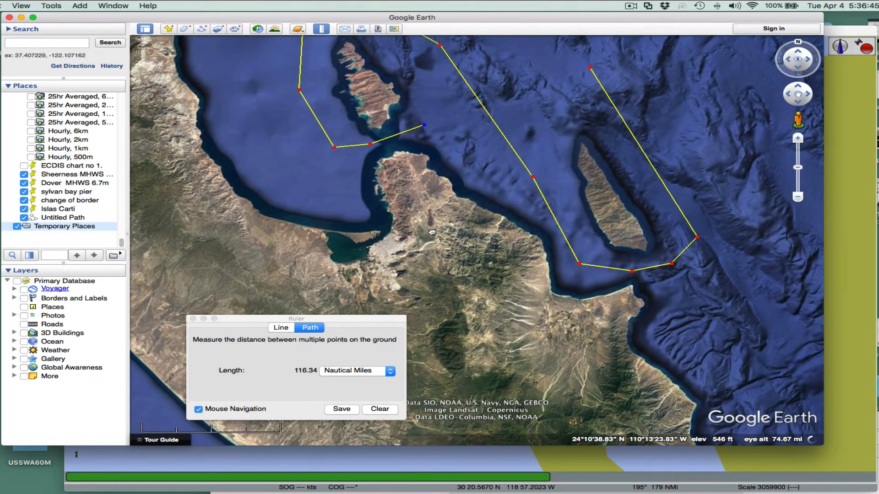
left_click_drag(364, 326, 399, 259)
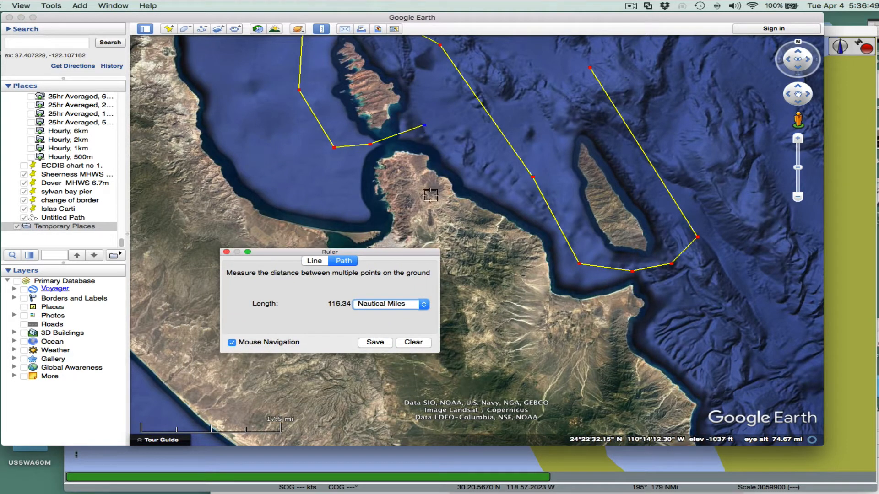
left_click(374, 342)
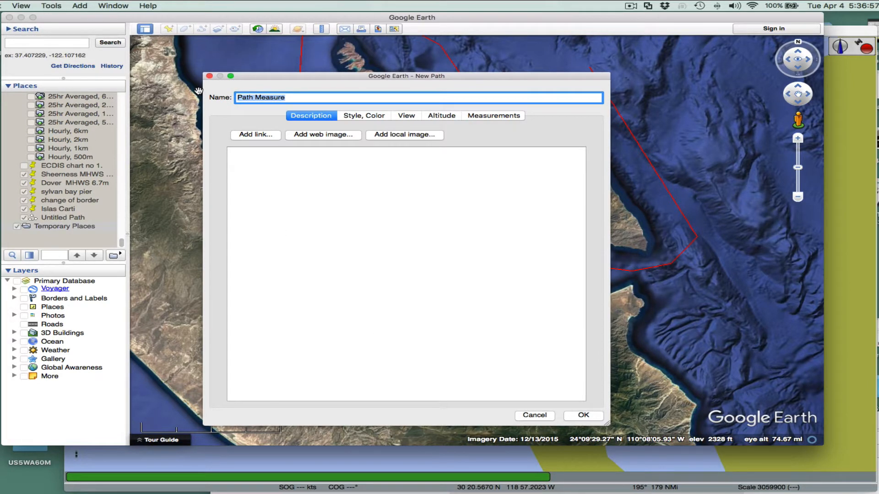
type("Baha-")
left_click(493, 118)
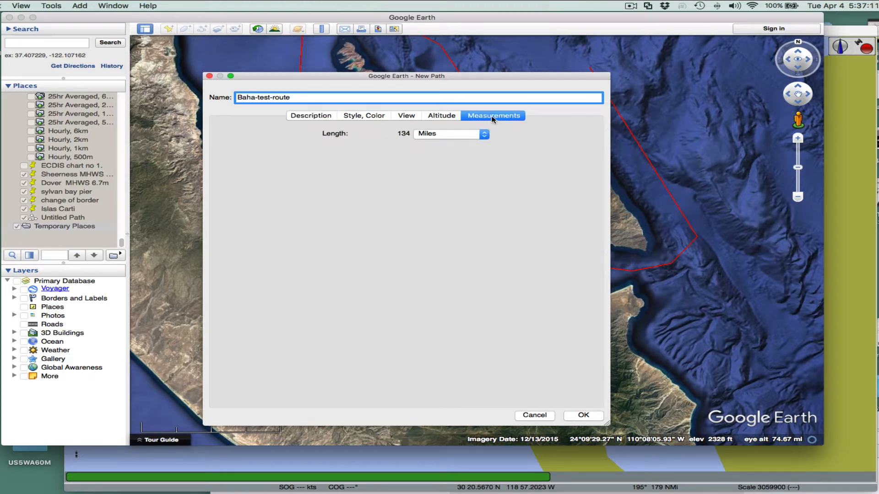
left_click(315, 118)
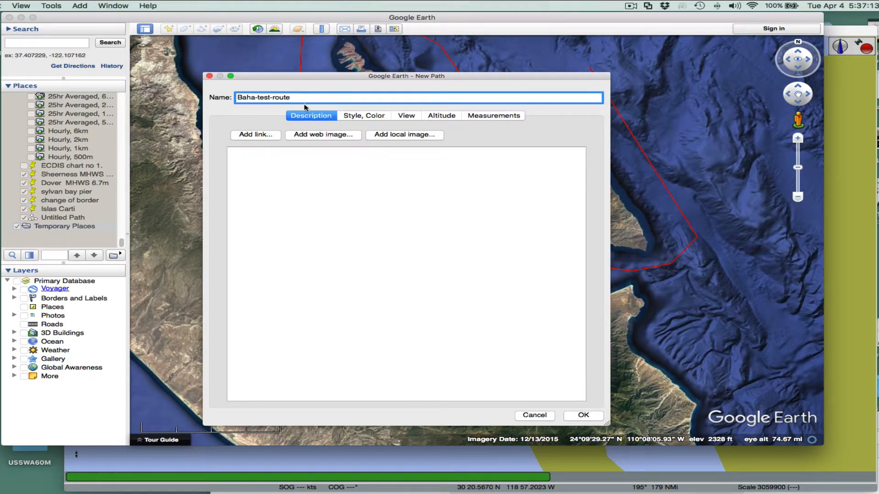
left_click(583, 415)
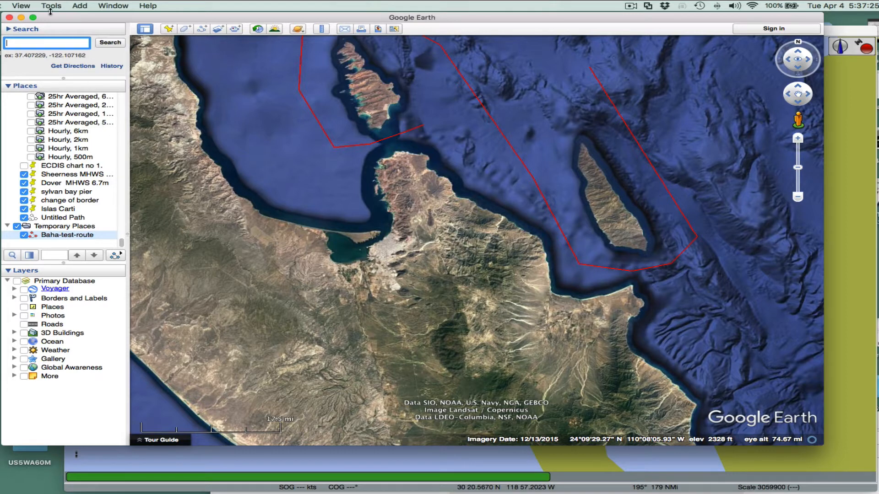
left_click(25, 7)
left_click(25, 27)
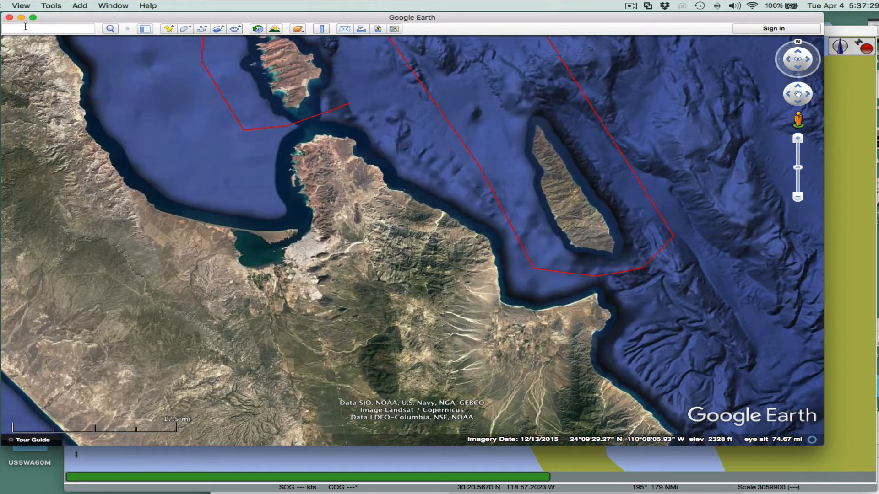
left_click(19, 6)
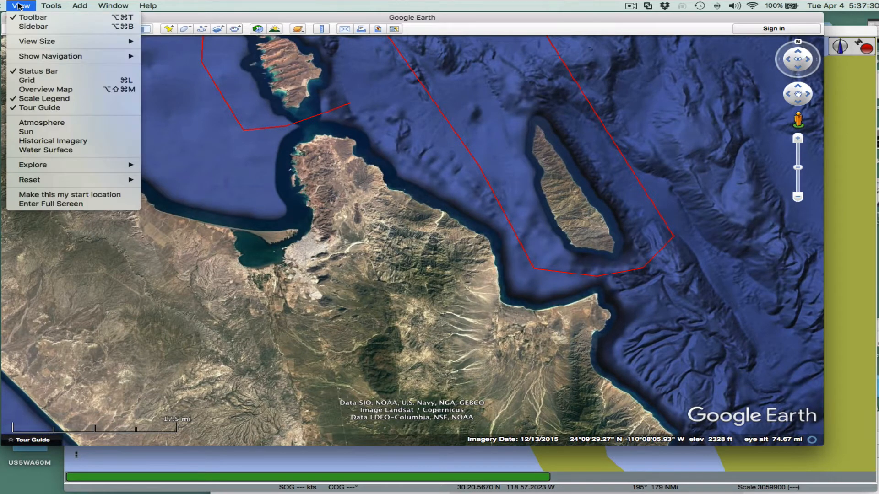
left_click(26, 27)
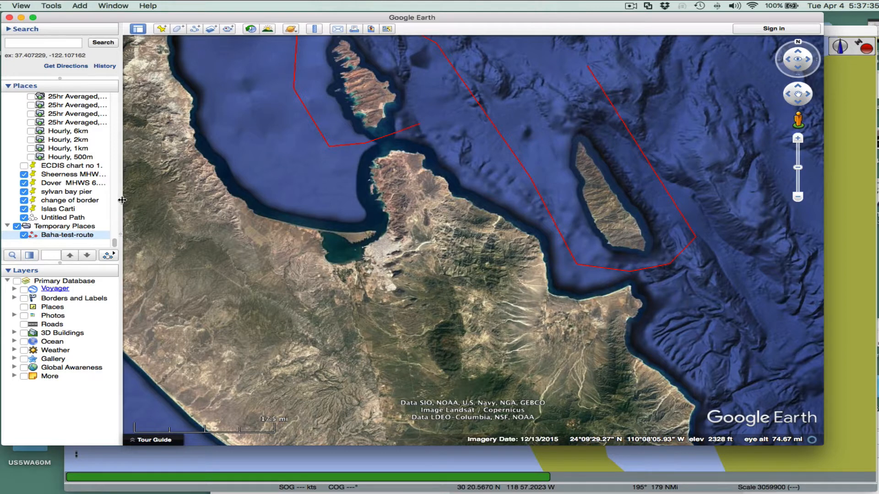
- Fly to the saved Baha-test-route path and toggle its visibility in Temporary Places
double_click(55, 236)
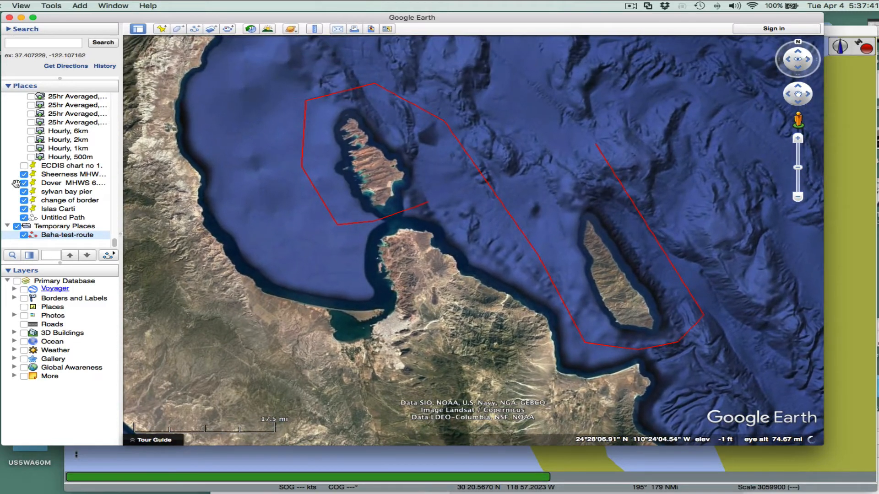
left_click(24, 236)
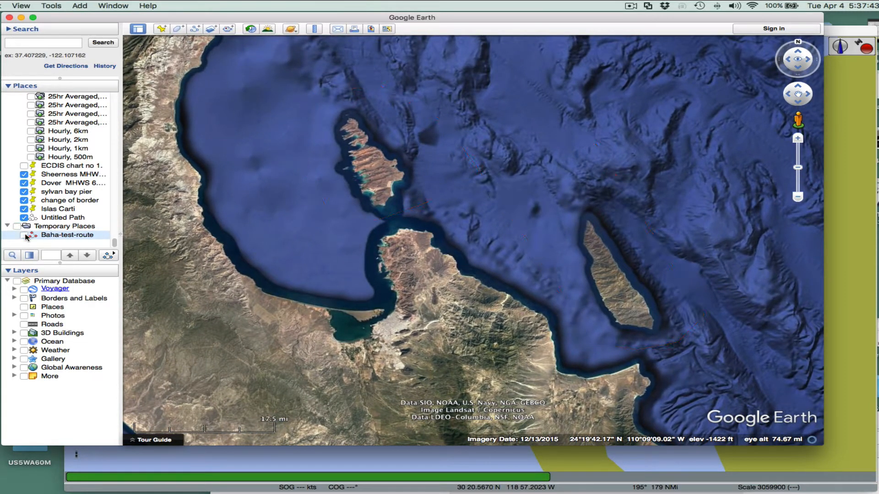
left_click(25, 236)
left_click(24, 235)
left_click(24, 235)
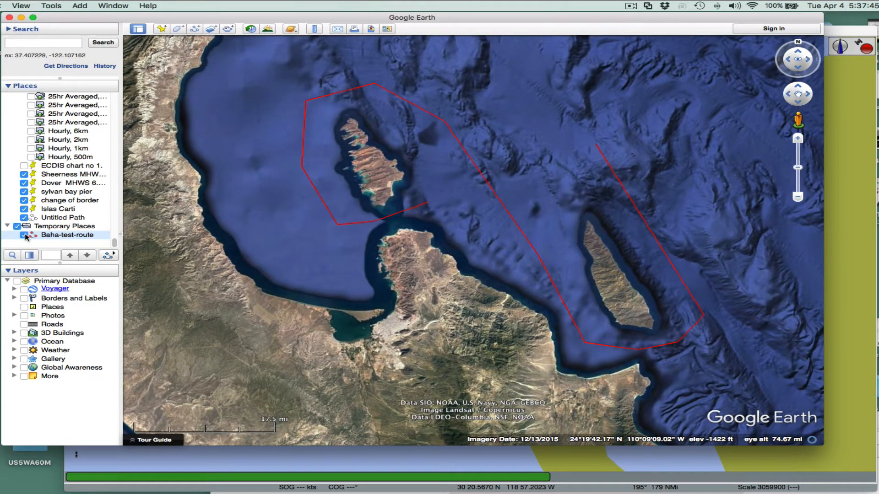
- Save the Baha-test-route place as a KML file named Baha-test-route.kml in the ScreenShots folder
right_click(60, 238)
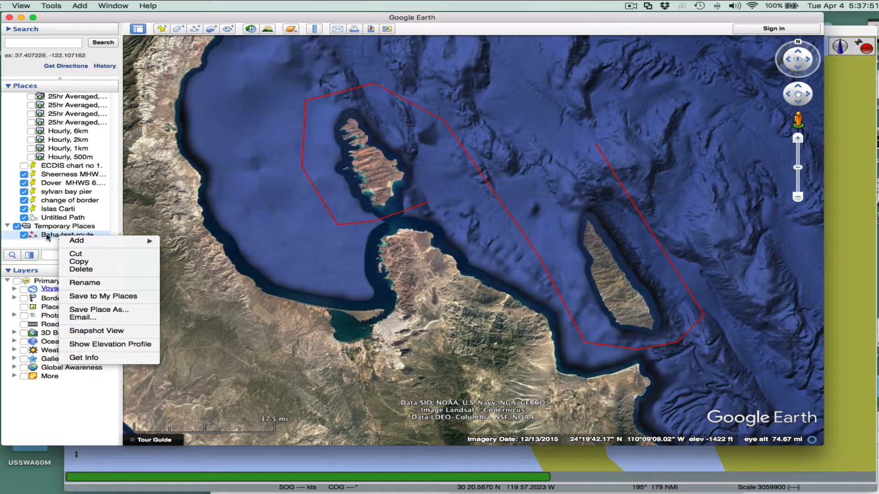
left_click(95, 310)
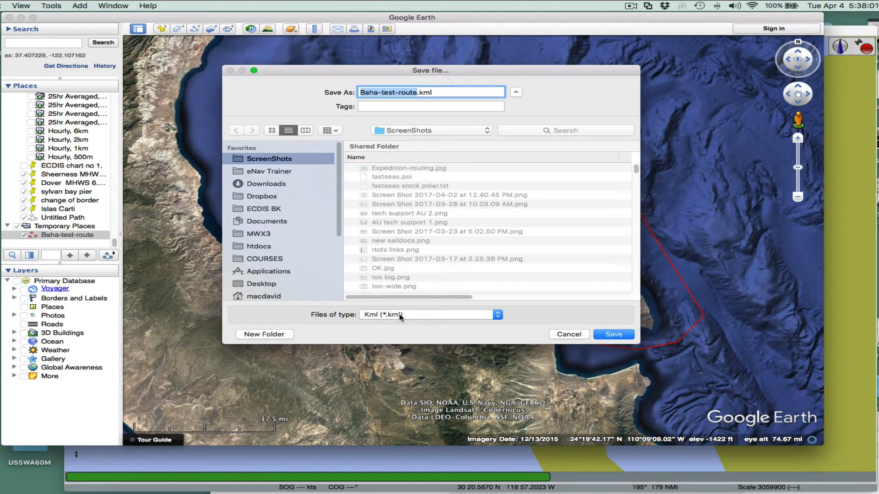
left_click(399, 315)
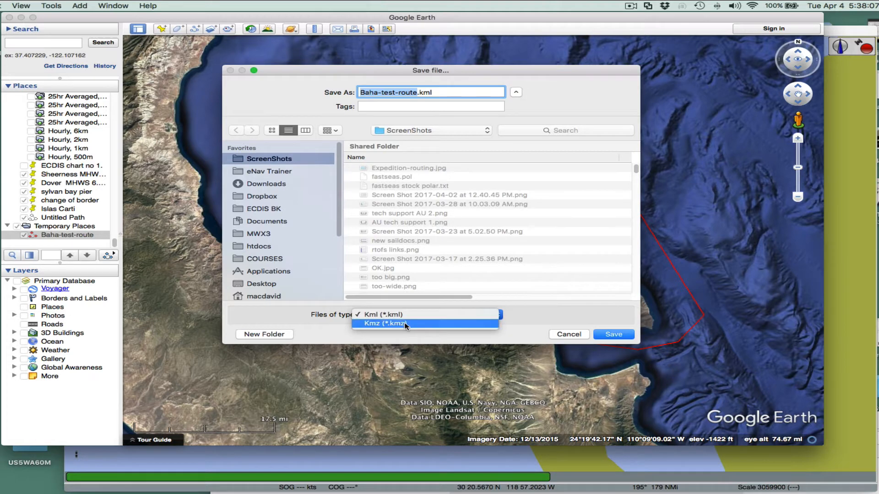
left_click(389, 315)
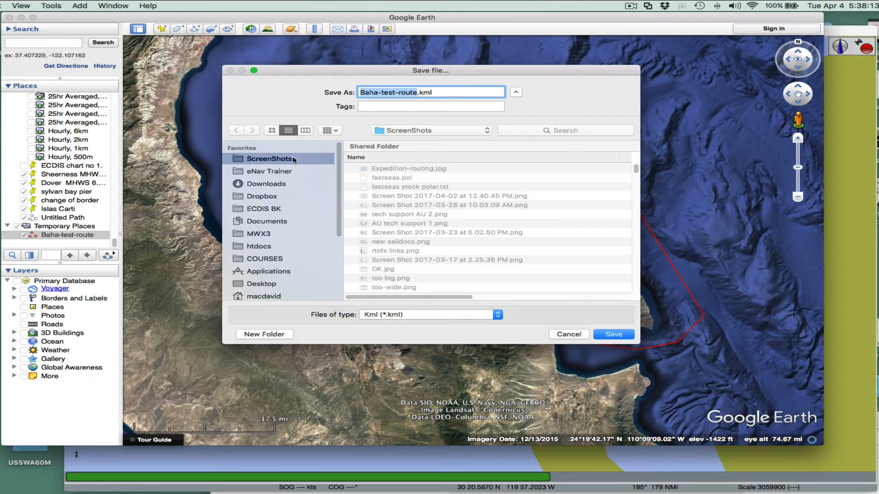
left_click(614, 334)
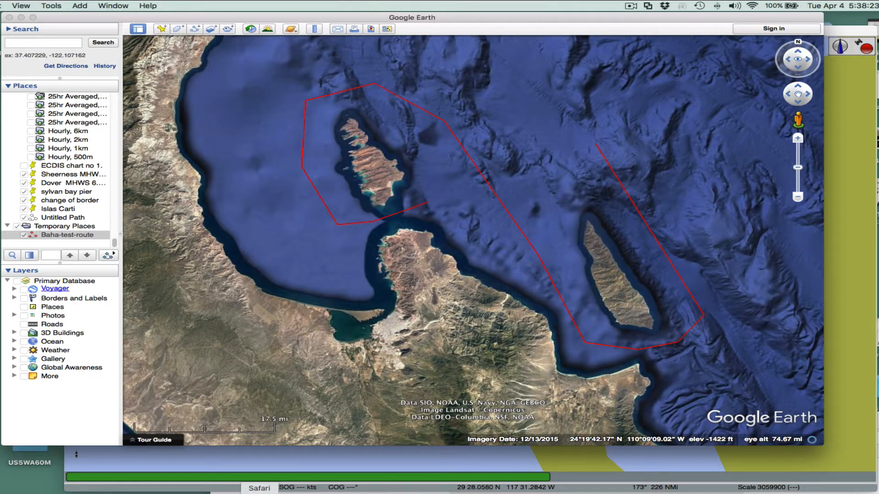
- Switch to the browser showing the Convert KML to RTE page at starpath.com/gpx
left_click(284, 492)
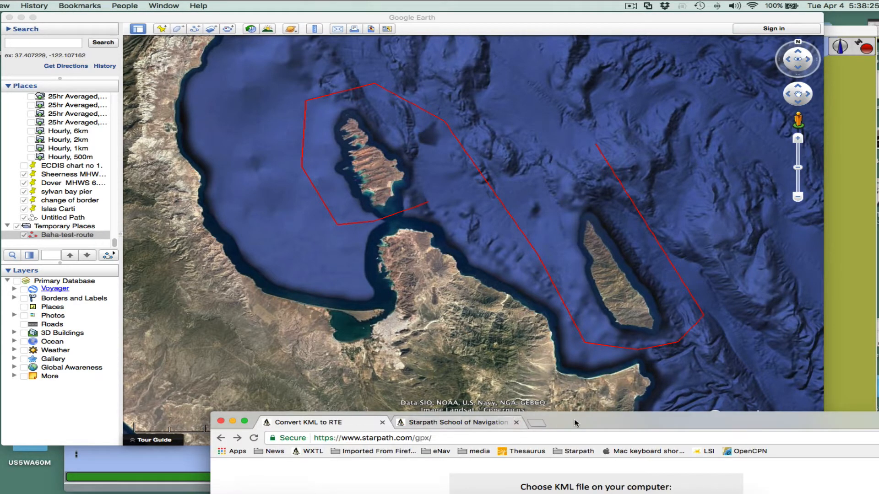
left_click_drag(575, 423, 501, 61)
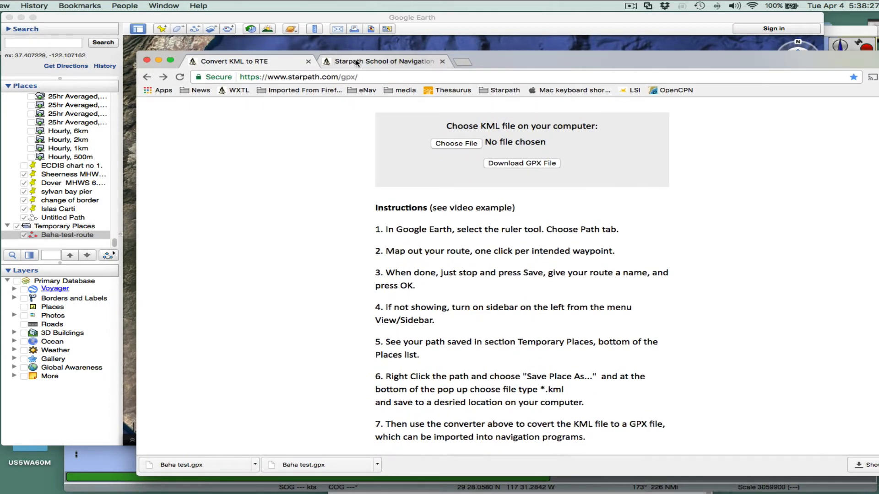
- Examine the Starpath converter page, its URL and the conversion instructions
left_click(357, 61)
left_click(269, 62)
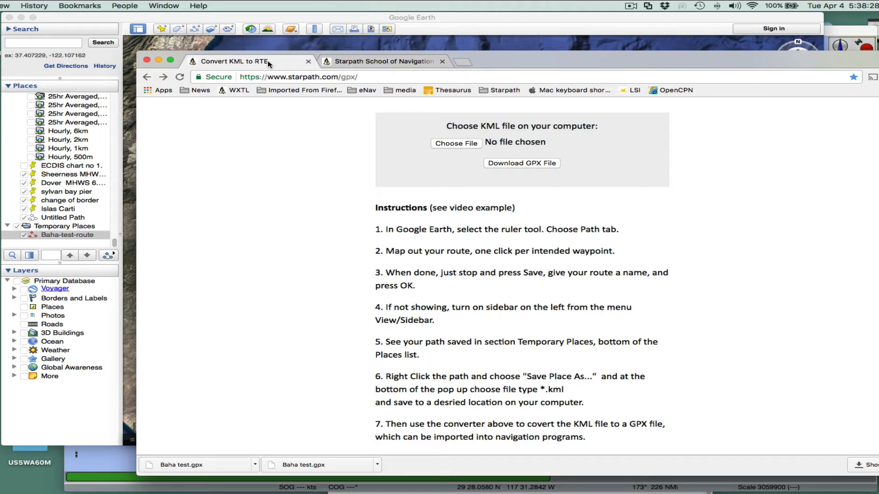
left_click(369, 77)
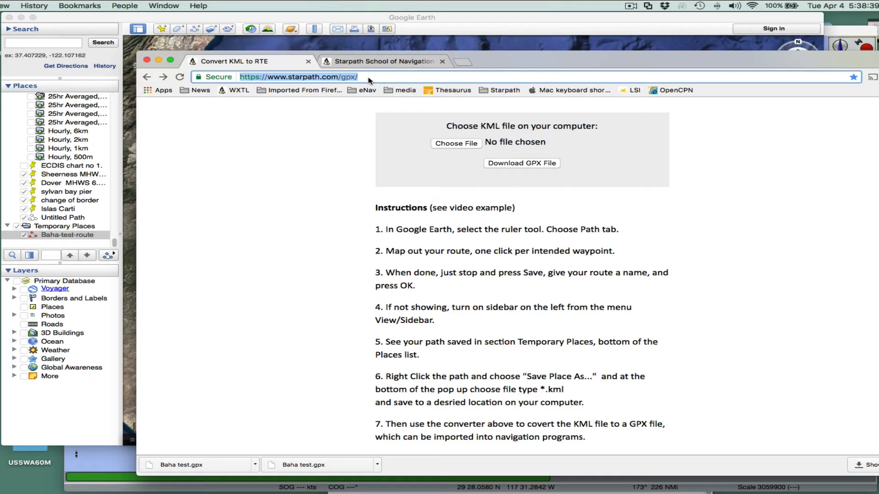
left_click(257, 77)
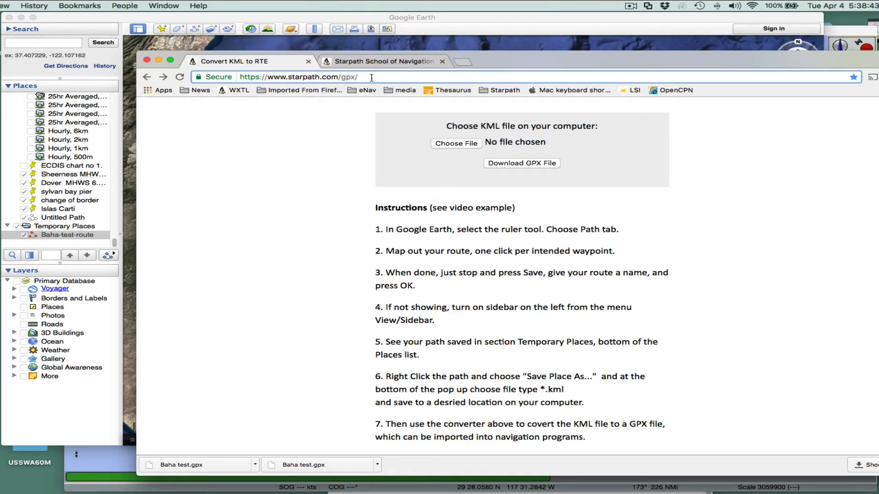
left_click_drag(372, 77, 237, 80)
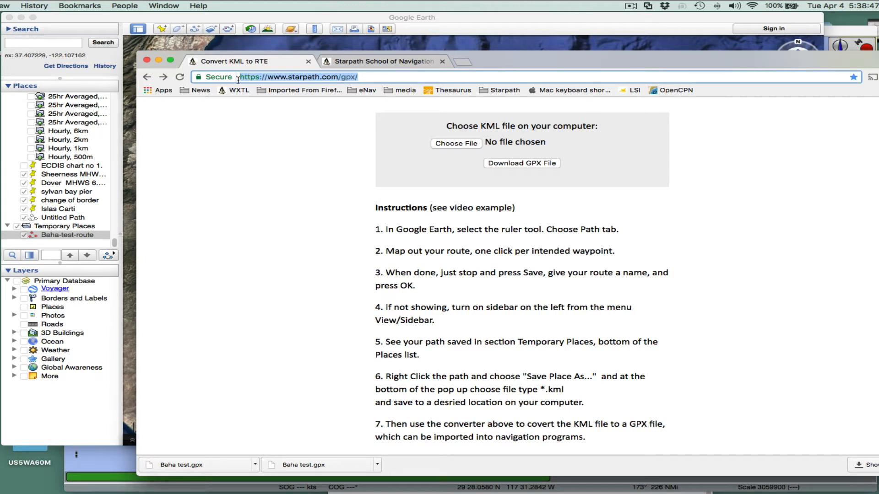
left_click_drag(238, 80, 366, 79)
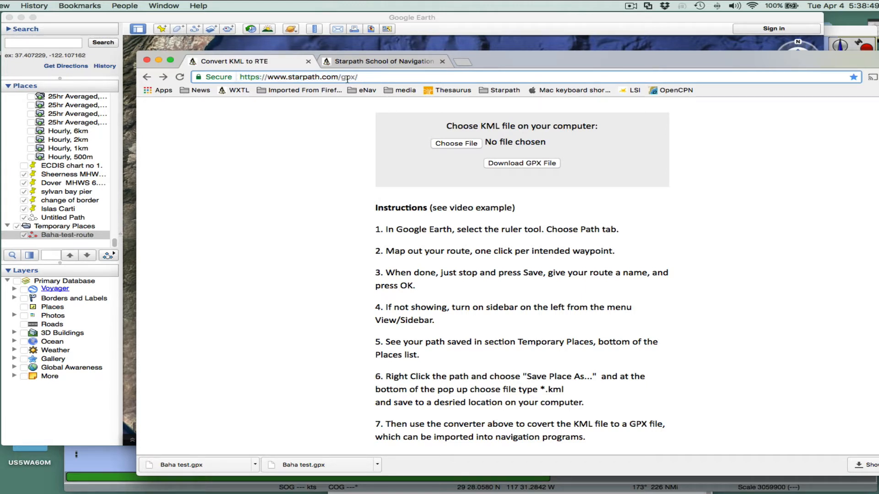
scroll(319, 321, "down", 1)
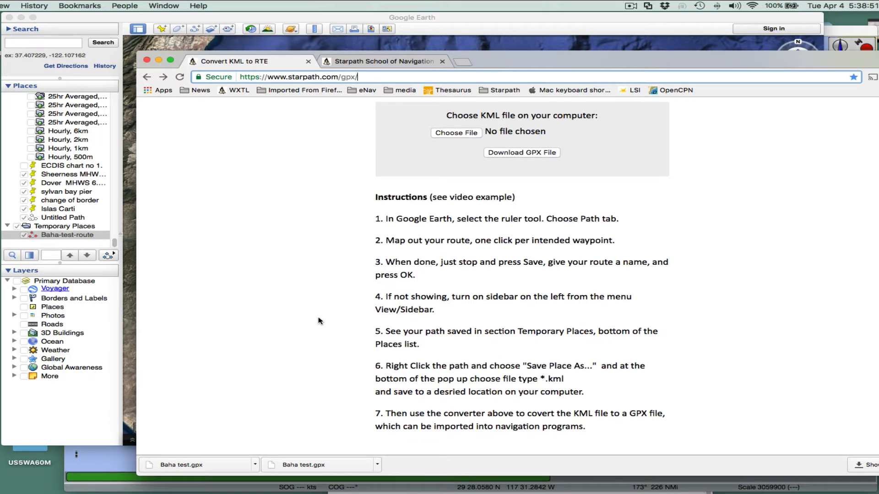
scroll(423, 308, "up", 3)
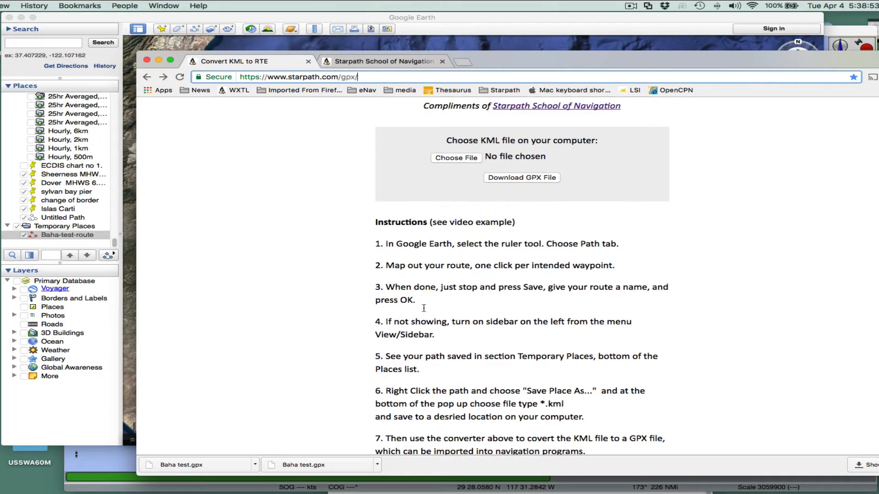
scroll(423, 308, "down", 1)
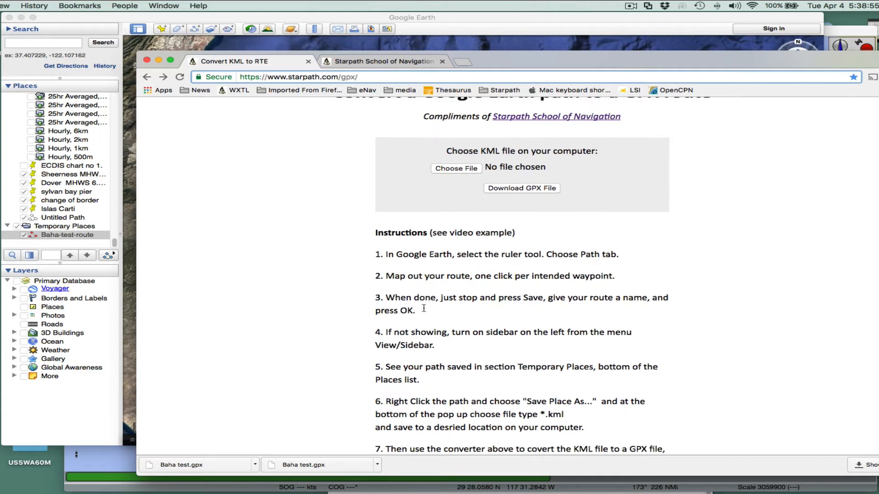
left_click_drag(451, 233, 512, 233)
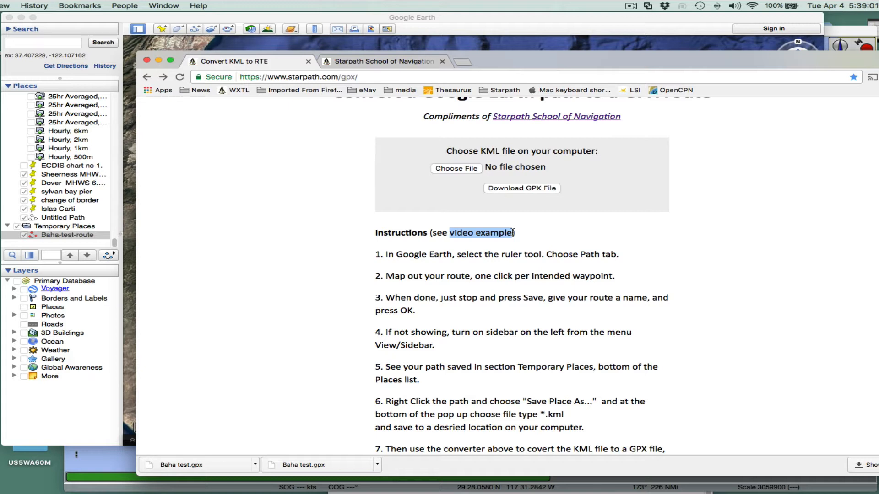
left_click(326, 235)
scroll(329, 222, "up", 1)
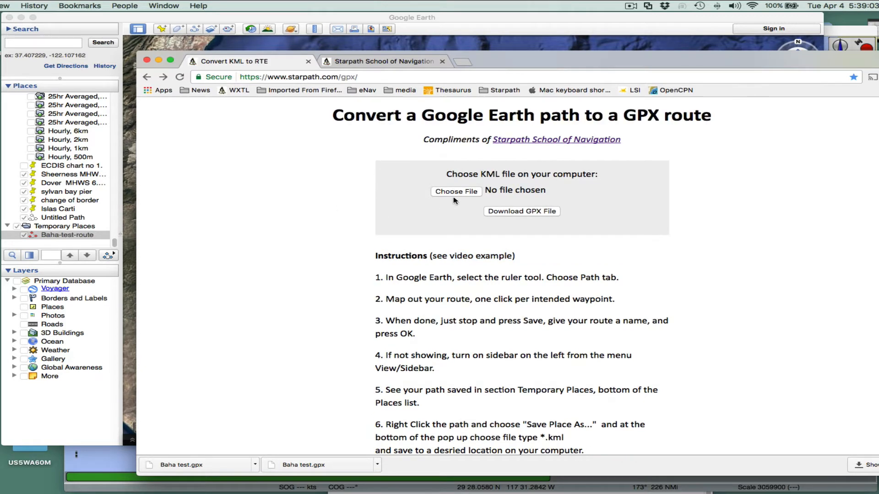
- Load Baha-test-route.kml from the ScreenShots folder into the converter and download it as Baha-test-route.gpx in ScreenShots
left_click(455, 192)
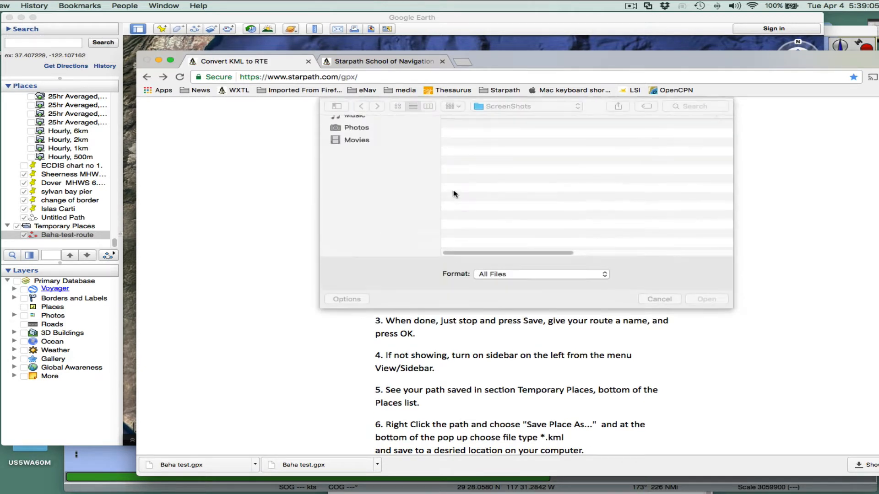
left_click(508, 143)
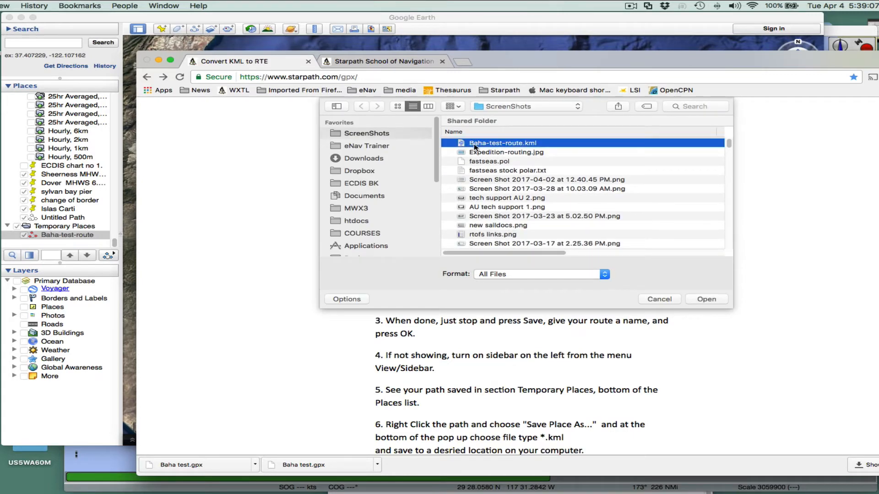
left_click(708, 300)
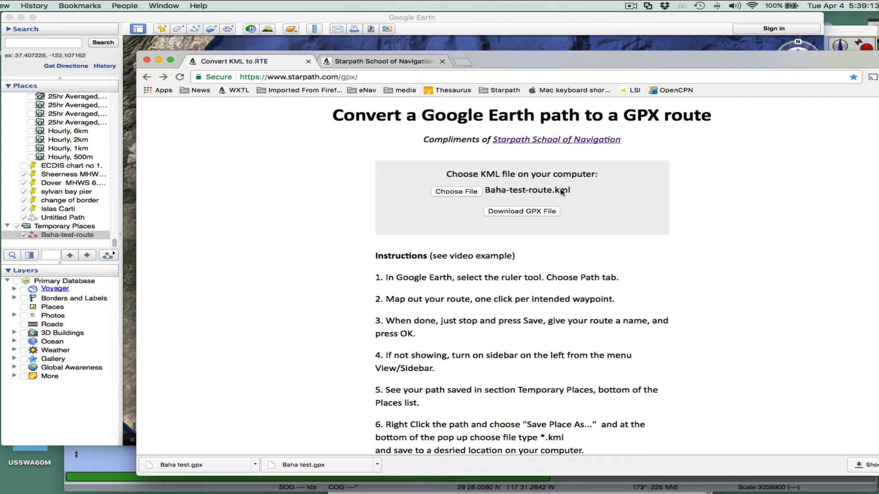
left_click(508, 214)
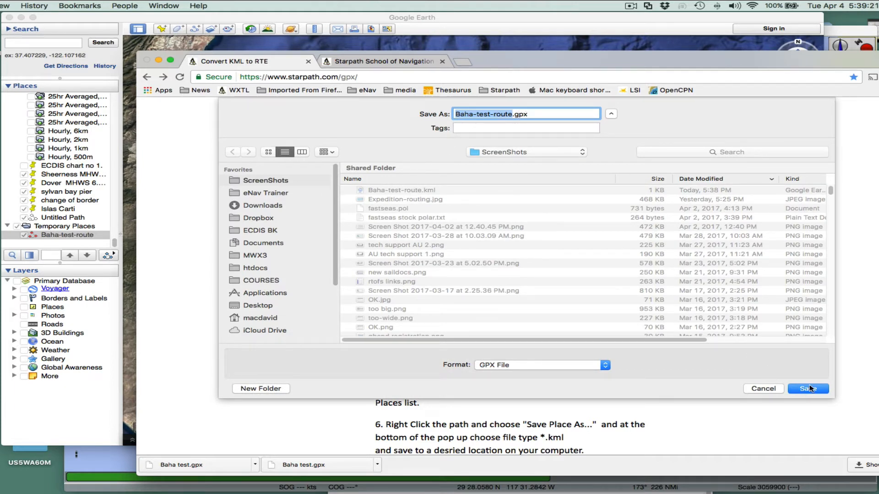
left_click(809, 388)
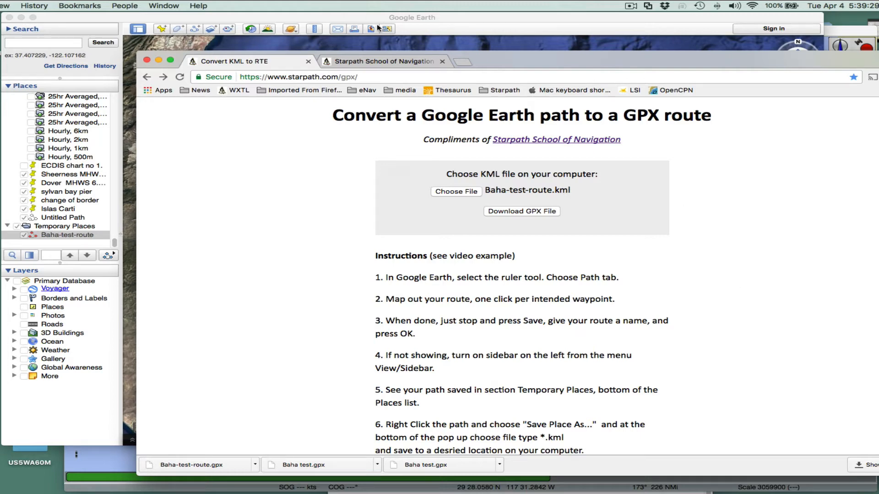
- Minimize the browser and switch to OpenCPN
mouse_move(519, 60)
left_mouse_down()
mouse_move(506, 59)
mouse_move(524, 56)
left_mouse_up()
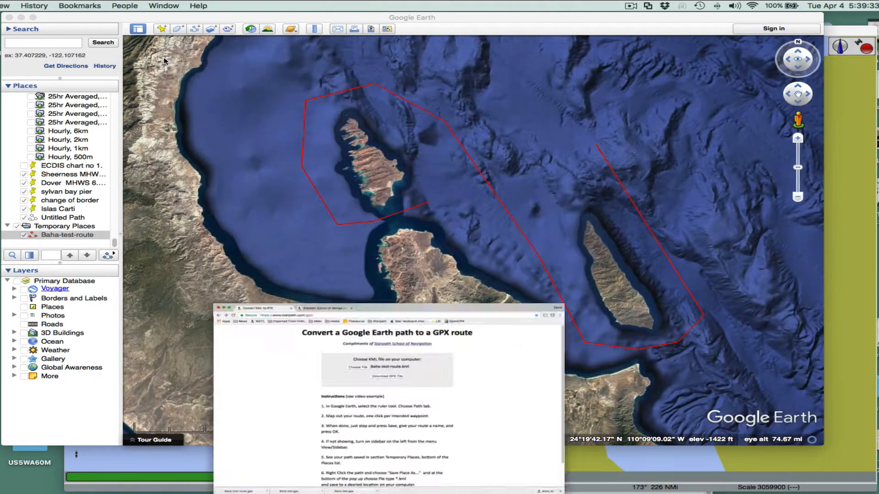
left_click(165, 57)
left_click(508, 455)
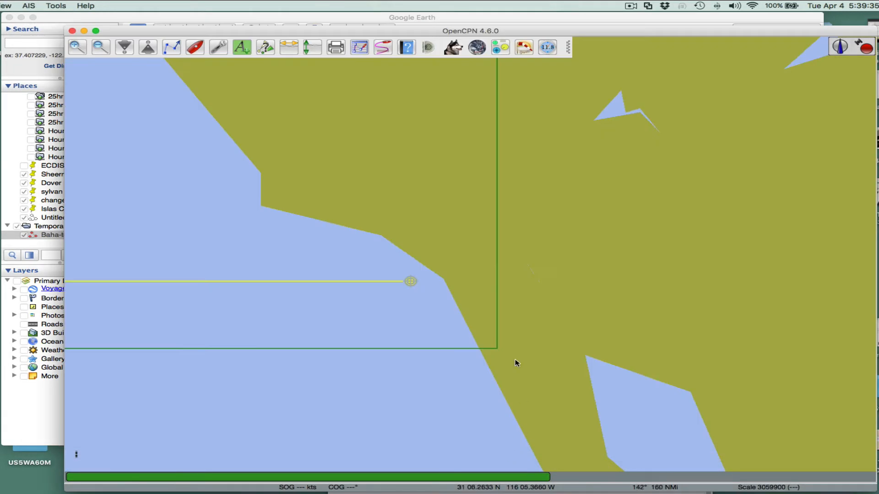
- Open the Route & Mark Manager and import Baha-test-route.gpx from the ScreenShots folder as a route
left_click_drag(512, 288, 530, 330)
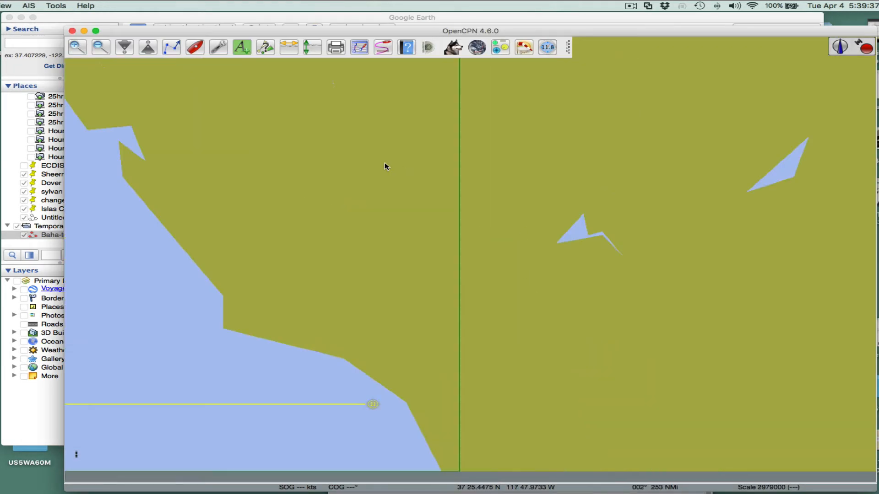
left_click_drag(385, 168, 433, 153)
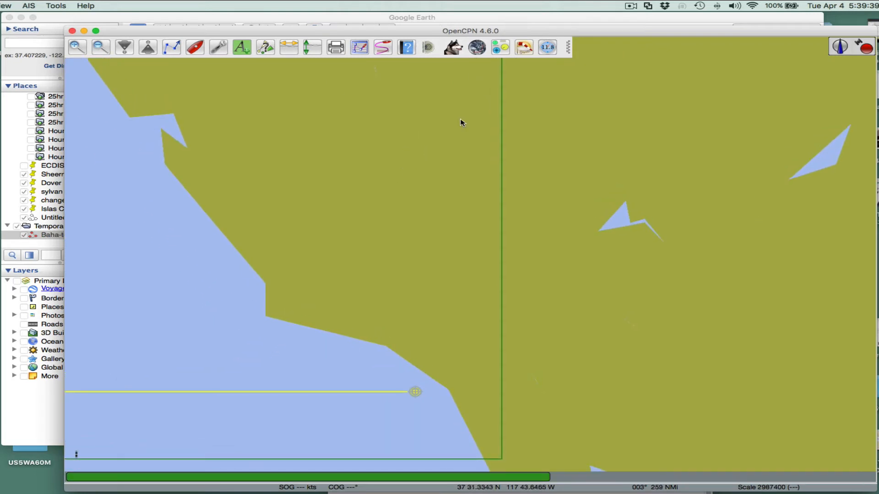
left_click(360, 48)
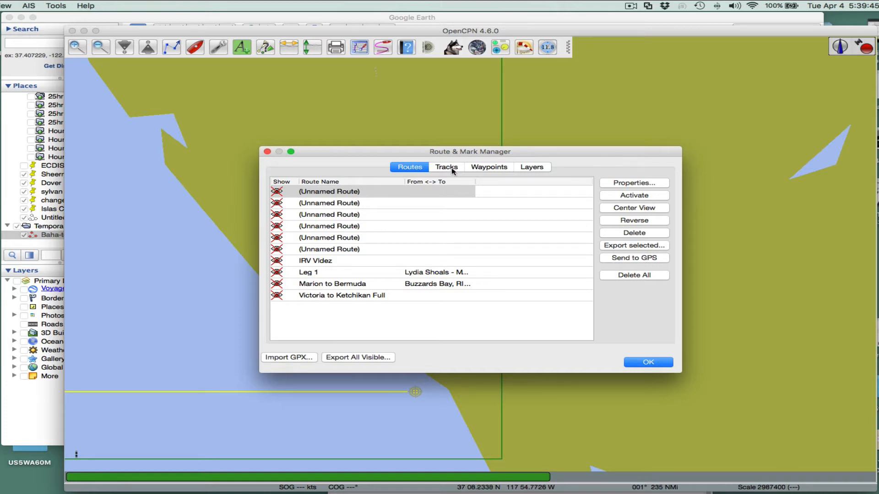
left_click(360, 49)
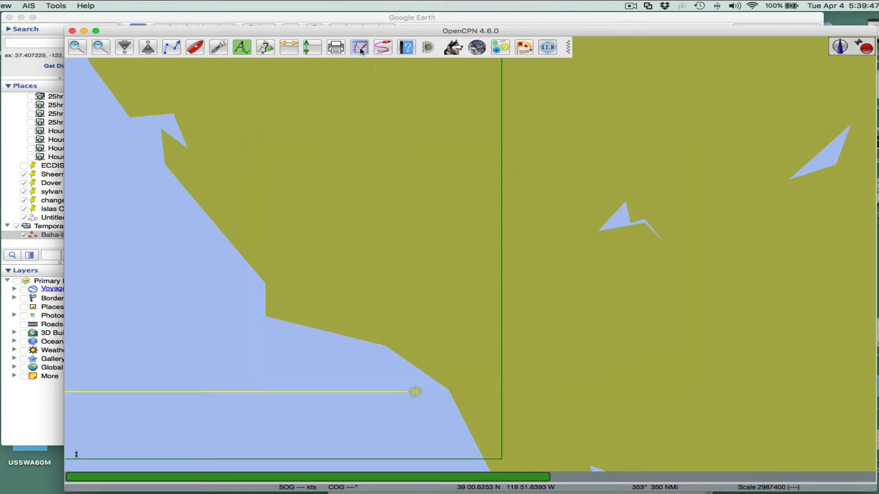
left_click(360, 49)
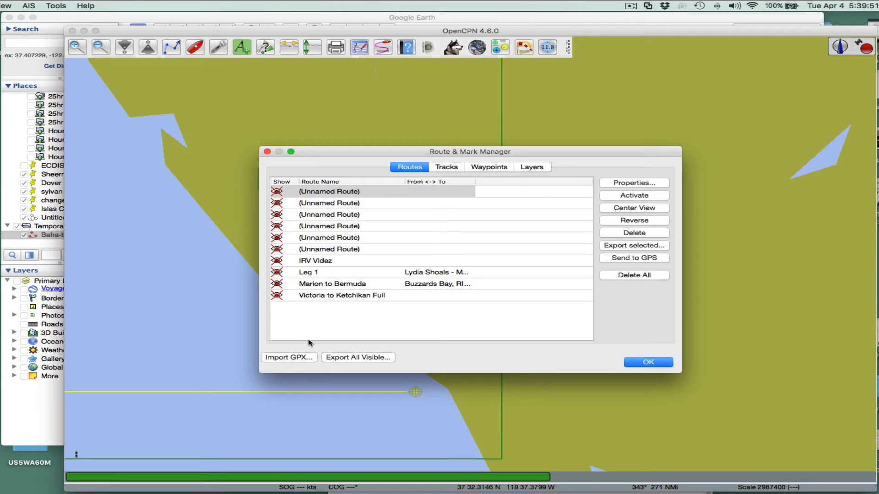
left_click(417, 168)
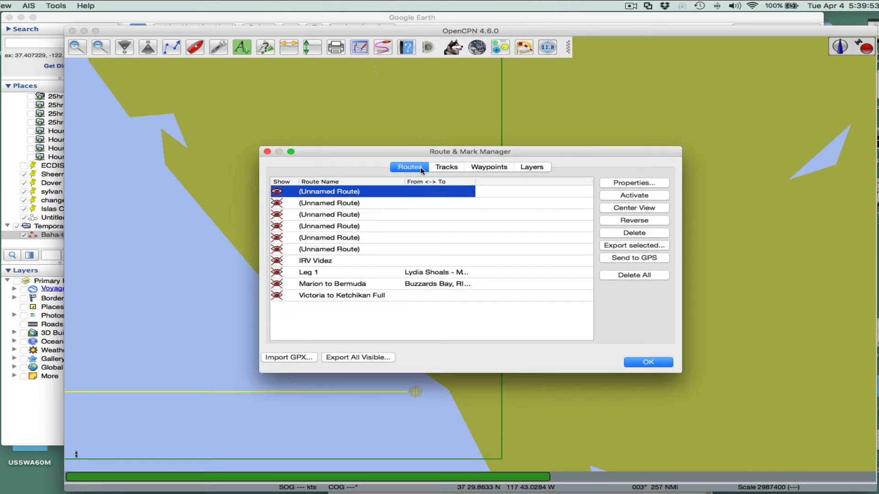
left_click(489, 168)
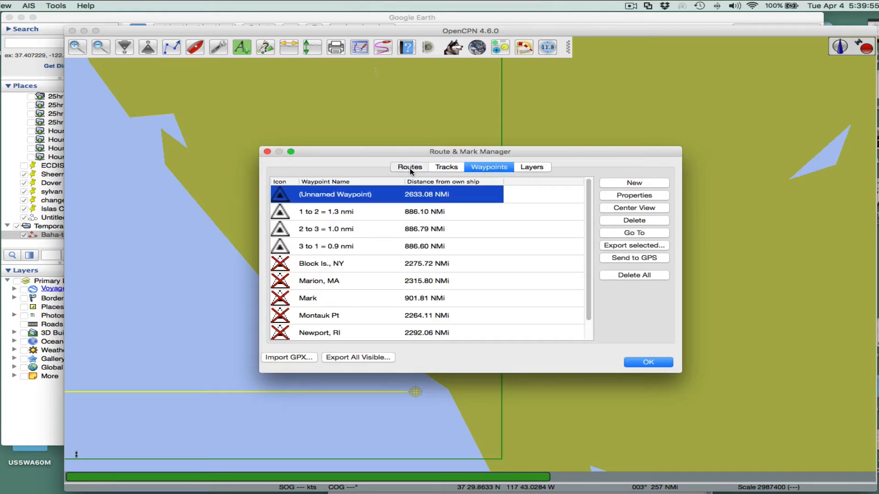
left_click(416, 171)
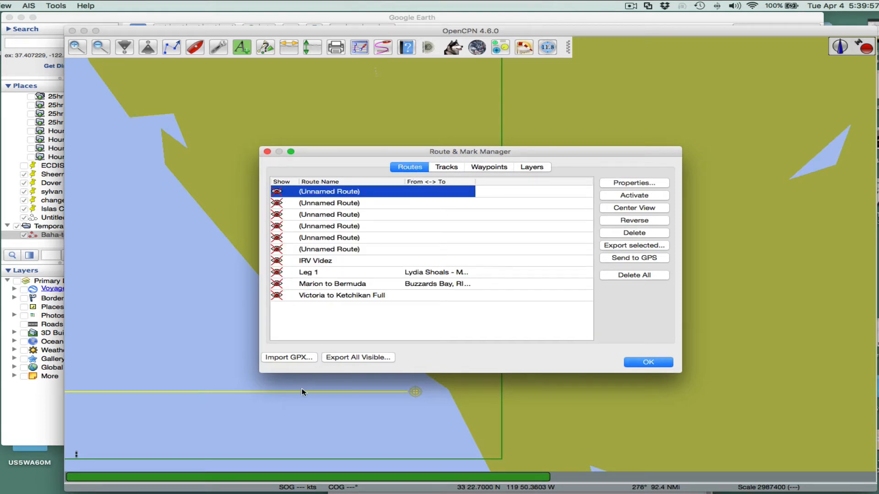
left_click(287, 357)
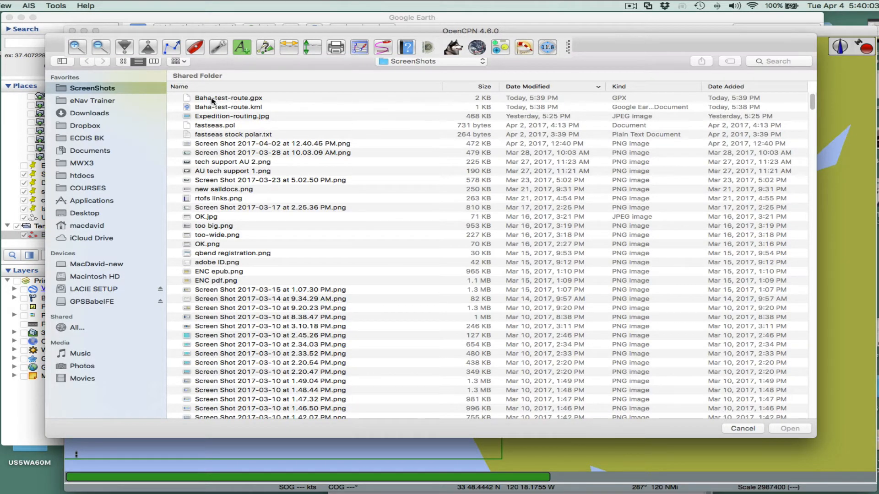
left_click(225, 100)
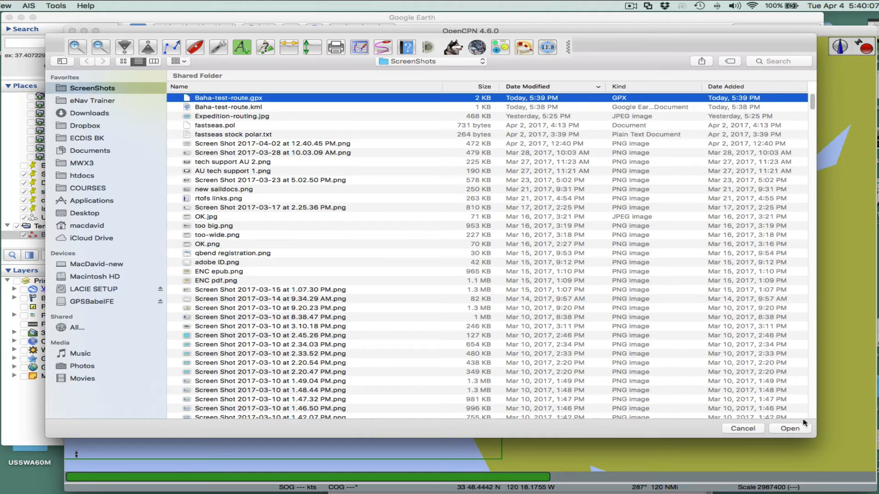
left_click(789, 430)
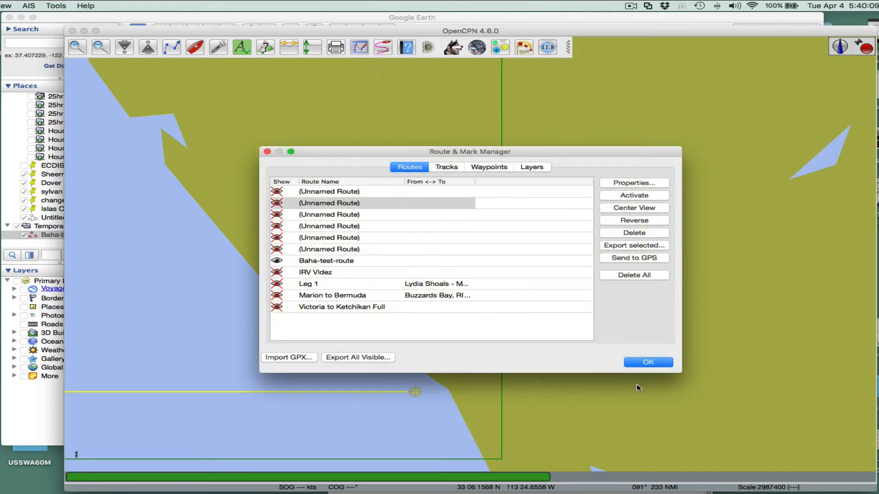
- Open the properties of the Baha-test-route route and review its waypoint table
left_click(320, 262)
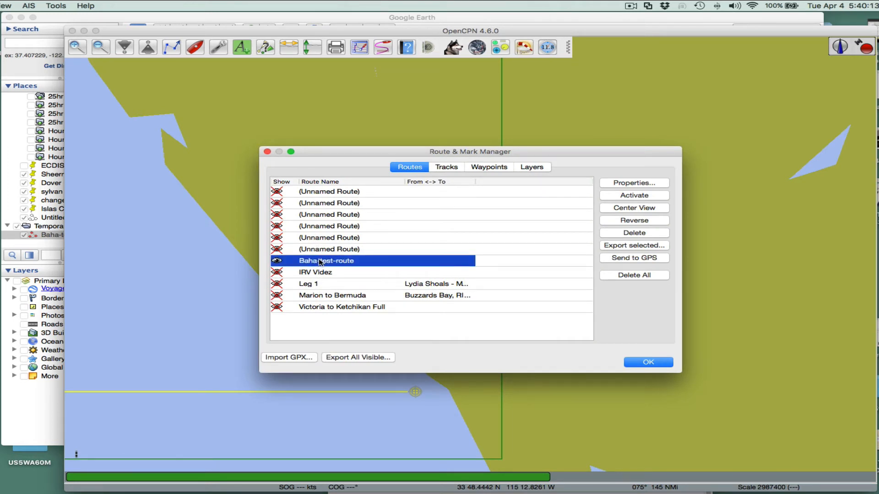
left_click(628, 183)
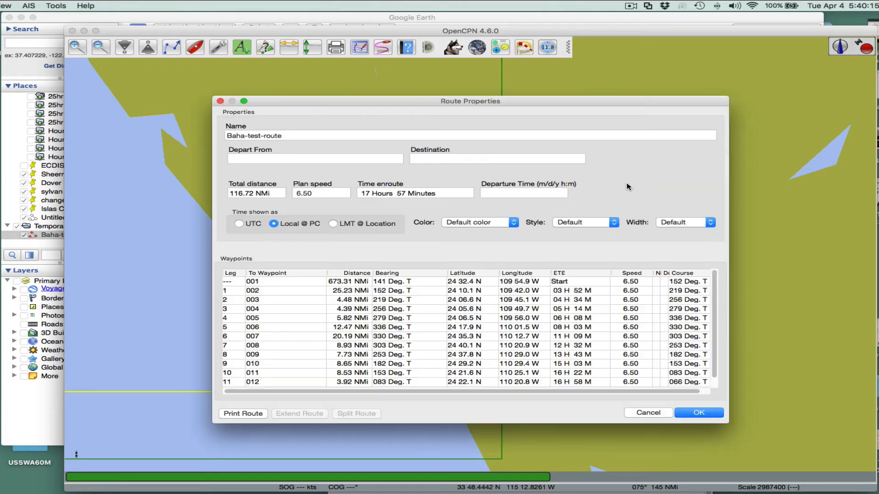
scroll(478, 324, "down", 1)
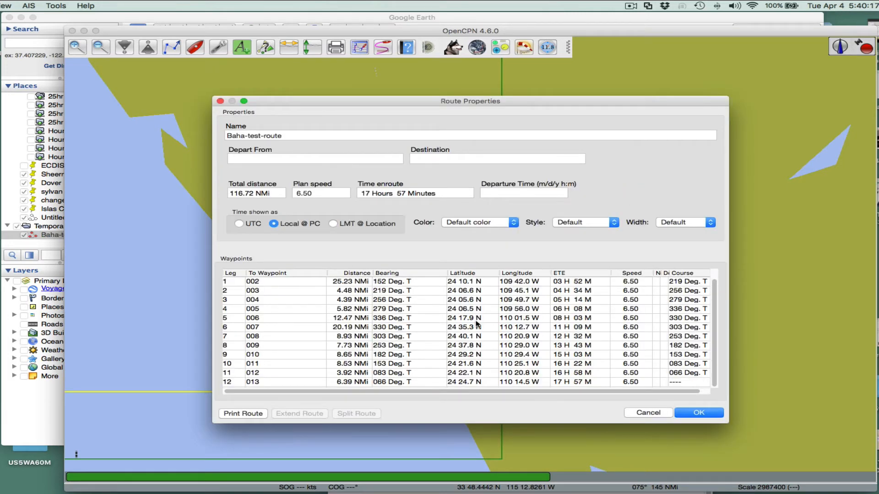
scroll(477, 325, "up", 1)
scroll(477, 324, "down", 1)
left_click(694, 414)
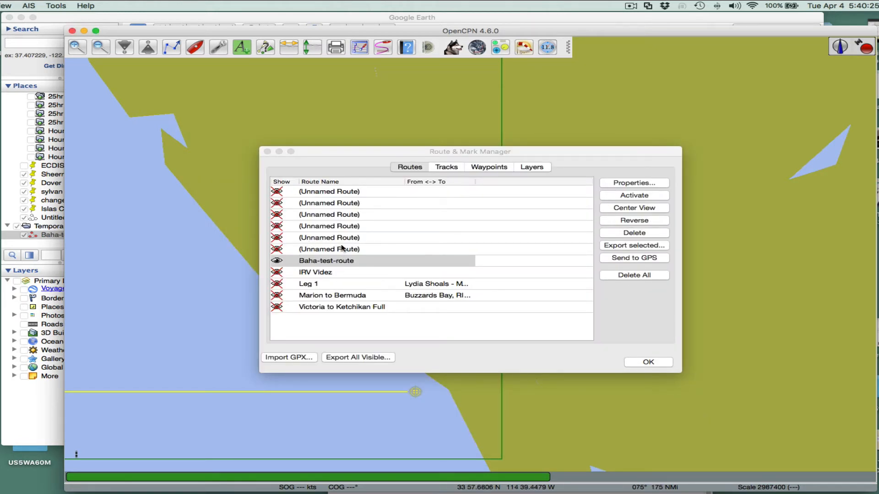
- Center the chart view on the Baha-test-route route and move the manager aside to see it
left_click(276, 261)
left_click(624, 208)
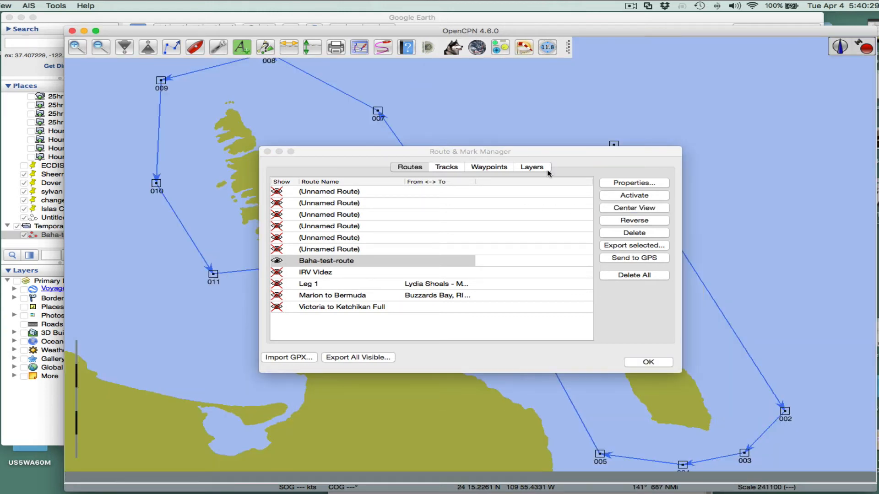
left_click_drag(512, 154, 292, 415)
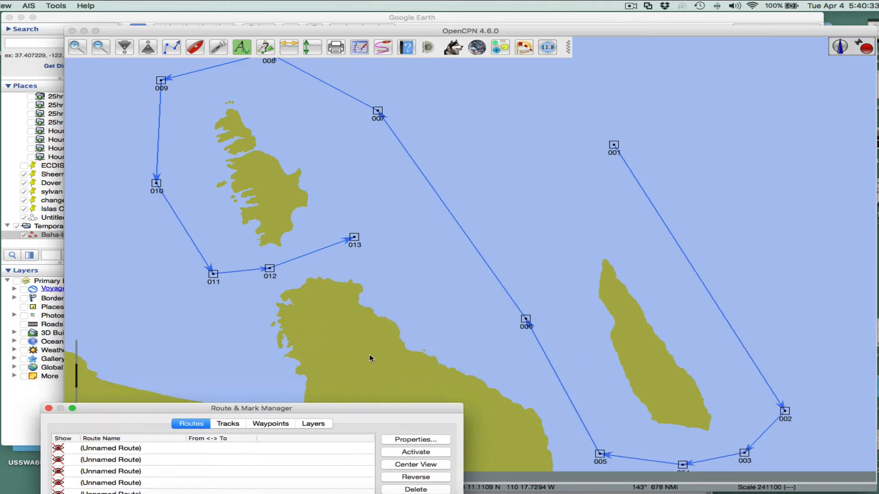
left_click(403, 286)
scroll(403, 286, "down", 5)
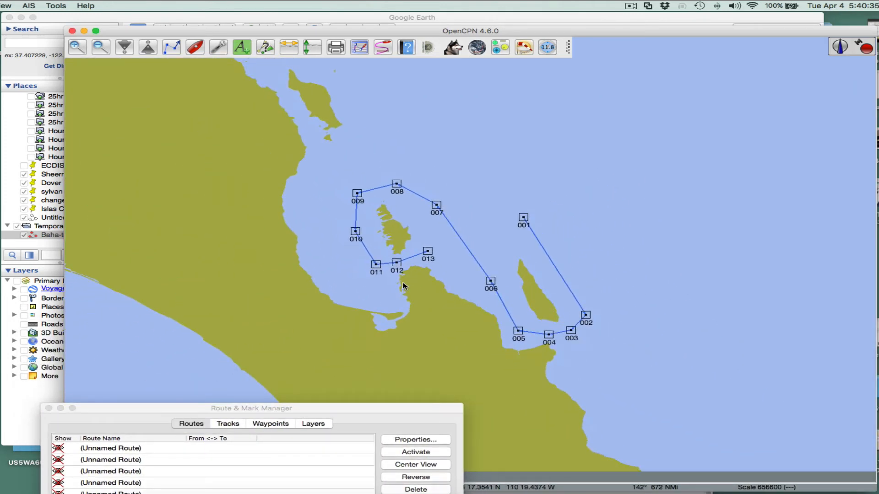
- Zoom in on the route and open waypoint 007's properties, then close them without changes
scroll(403, 286, "up", 4)
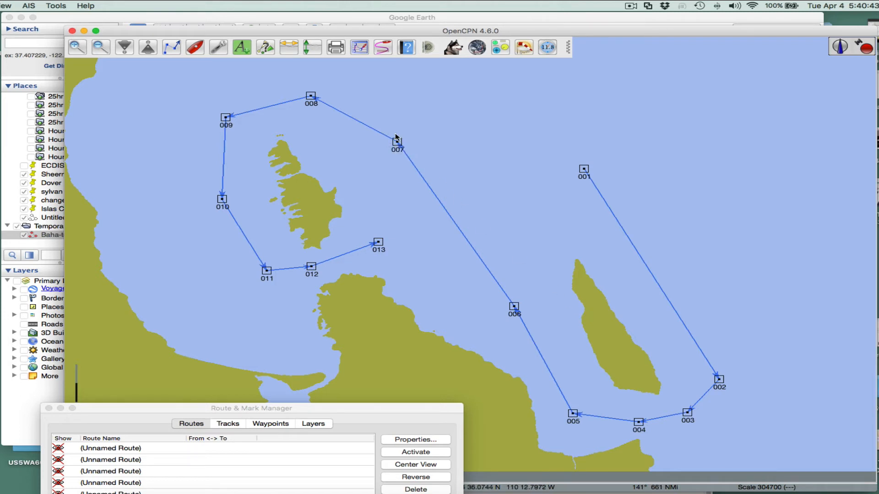
mouse_move(394, 144)
double_click(398, 144)
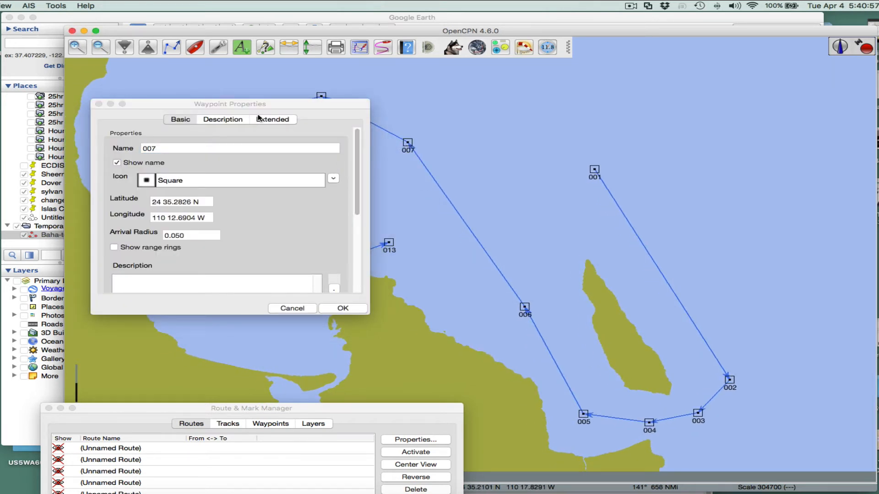
left_click(299, 309)
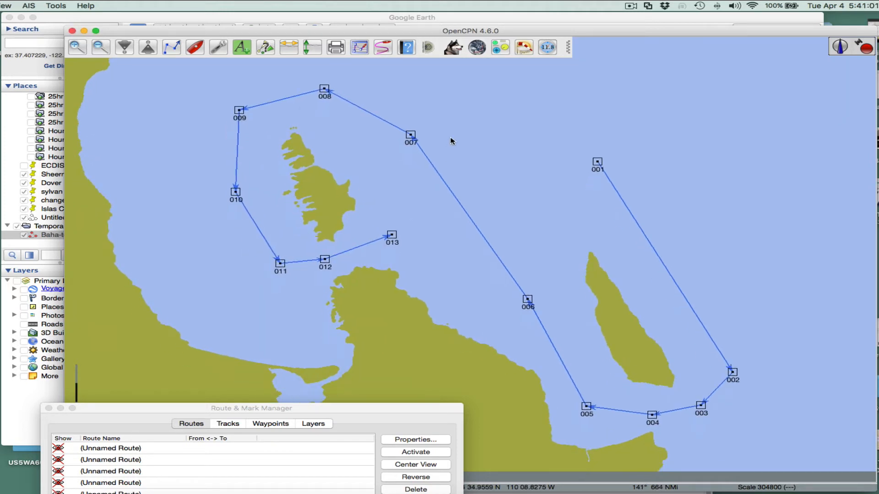
- Open the Baha-test-route properties from the Route & Mark Manager and arrange the windows to review the waypoint table
mouse_move(427, 161)
left_click_drag(391, 410, 517, 138)
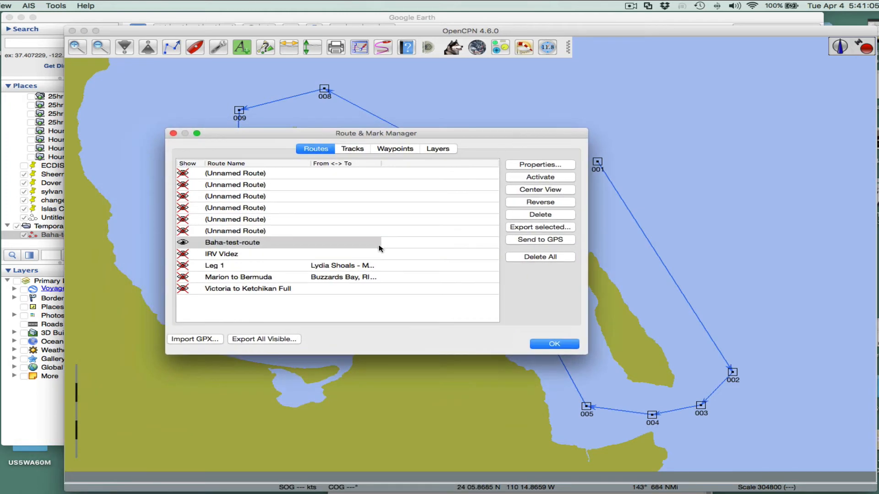
left_click(538, 166)
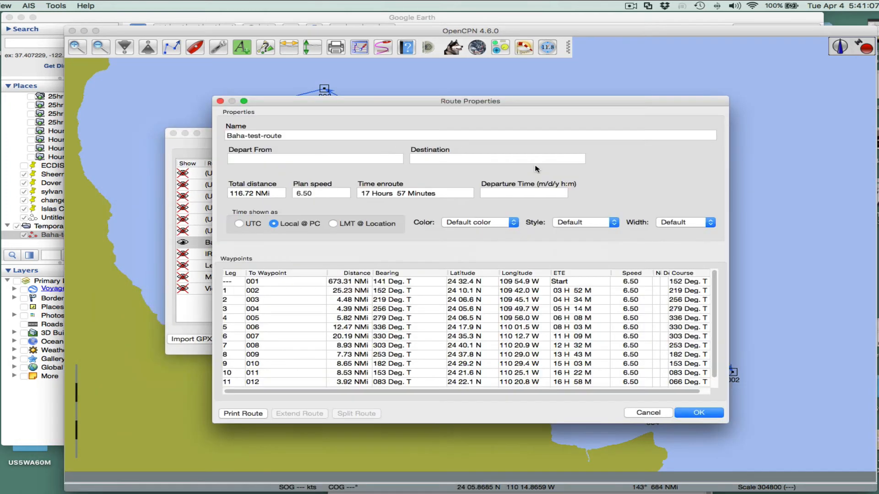
left_click_drag(726, 422, 877, 479)
left_click_drag(392, 105, 379, 267)
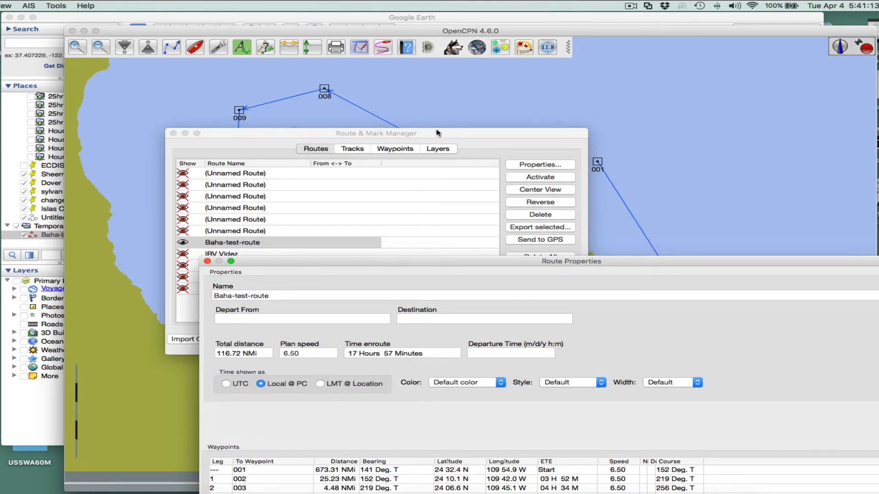
left_click_drag(431, 137, 127, 216)
left_click_drag(261, 215, 2, 274)
left_click(876, 43)
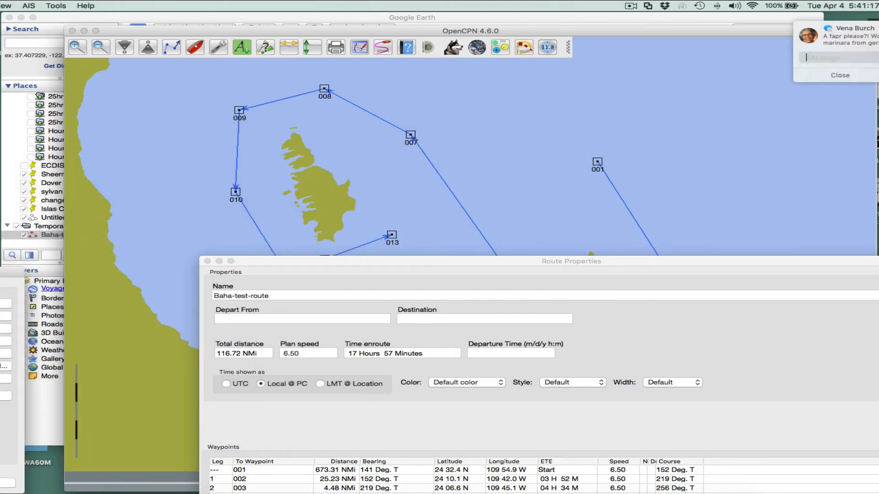
left_click(843, 75)
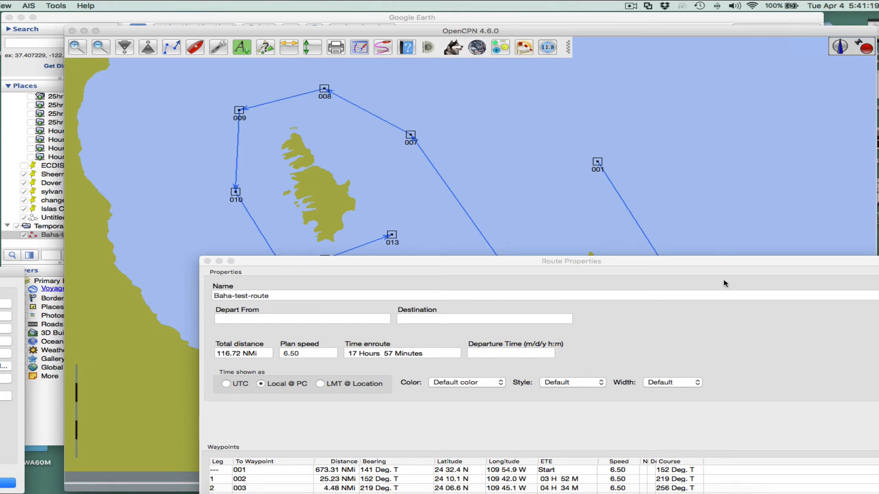
left_click_drag(725, 263, 698, 70)
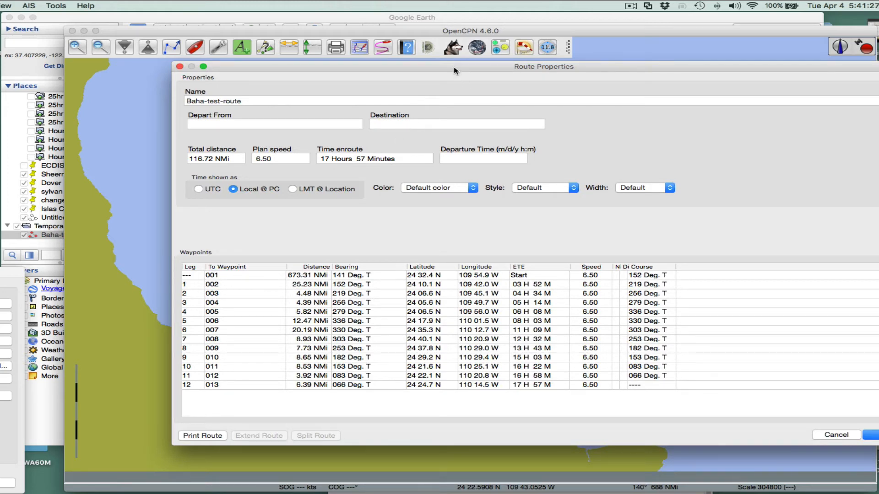
left_click_drag(455, 70, 454, 162)
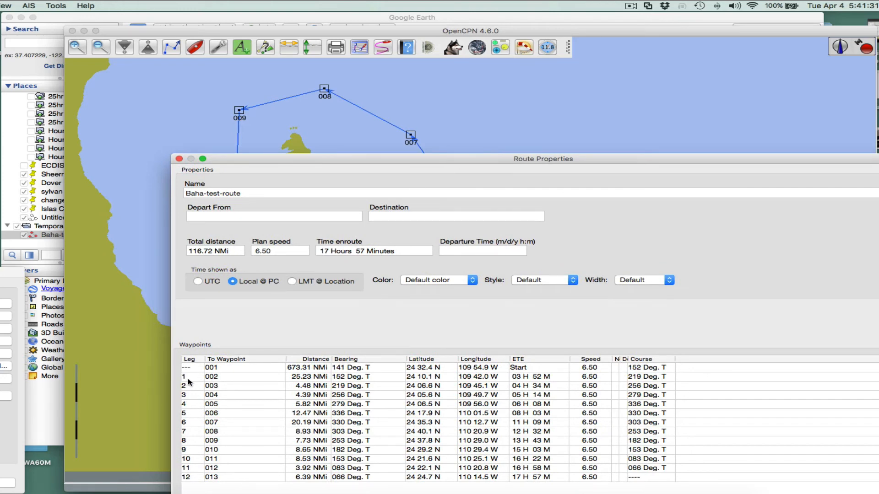
left_click_drag(653, 161, 647, 106)
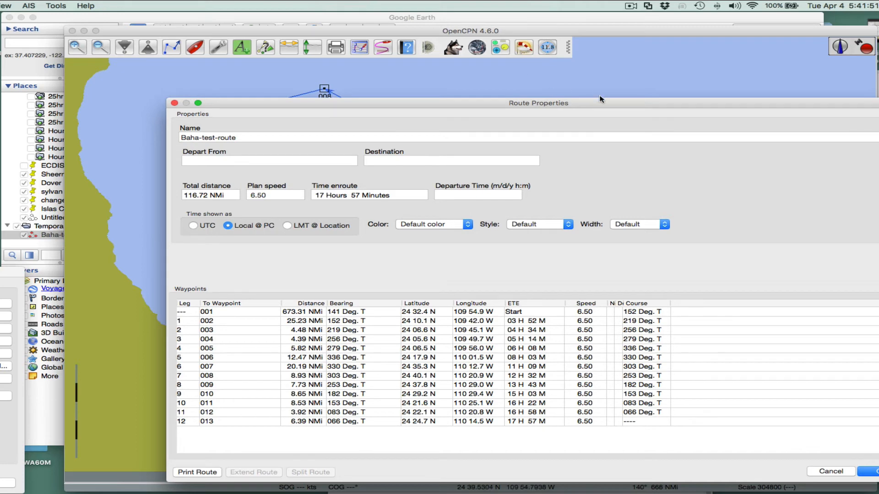
left_click_drag(599, 101, 654, 368)
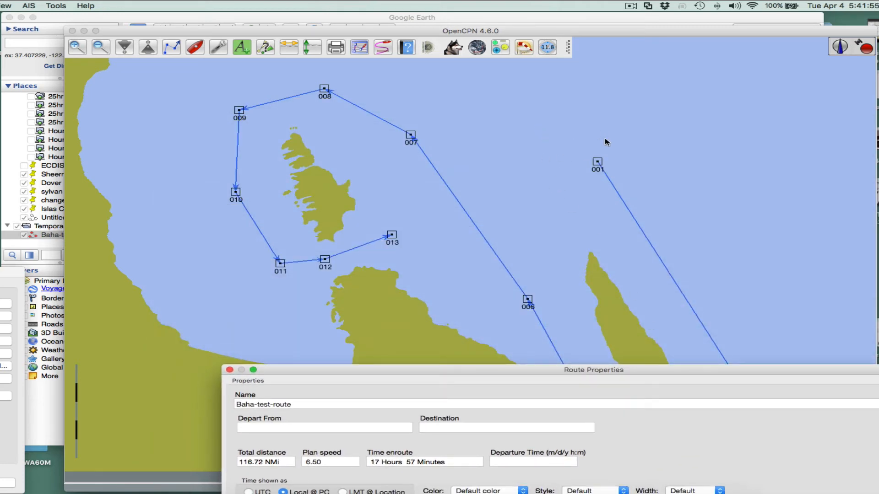
- Move the boat to a point just east of waypoint 001 on the chart
right_click(655, 166)
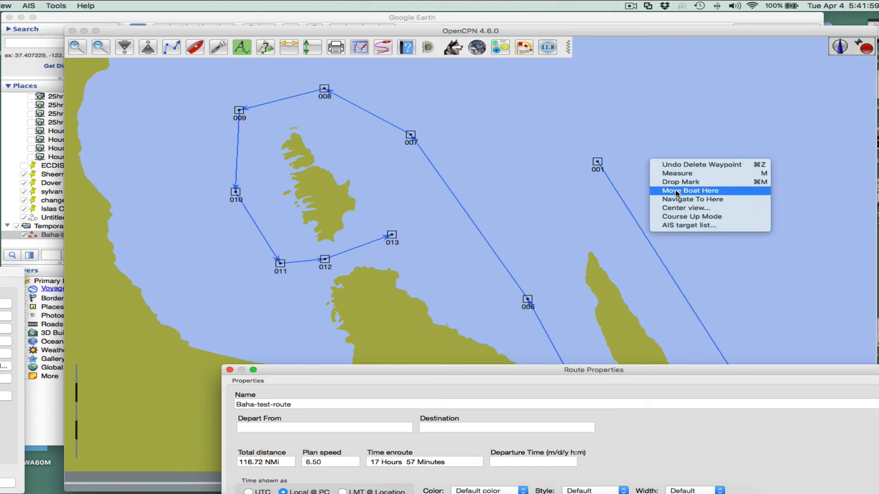
left_click(676, 191)
left_click(654, 166)
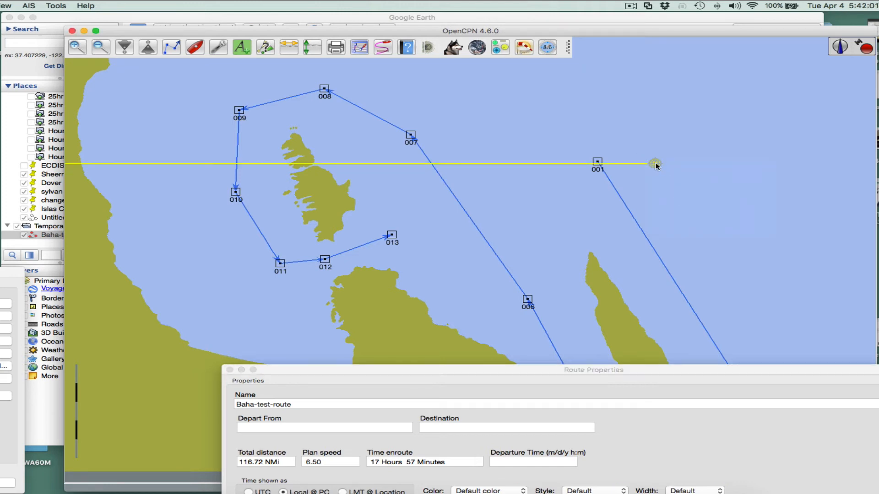
left_click_drag(500, 236, 661, 115)
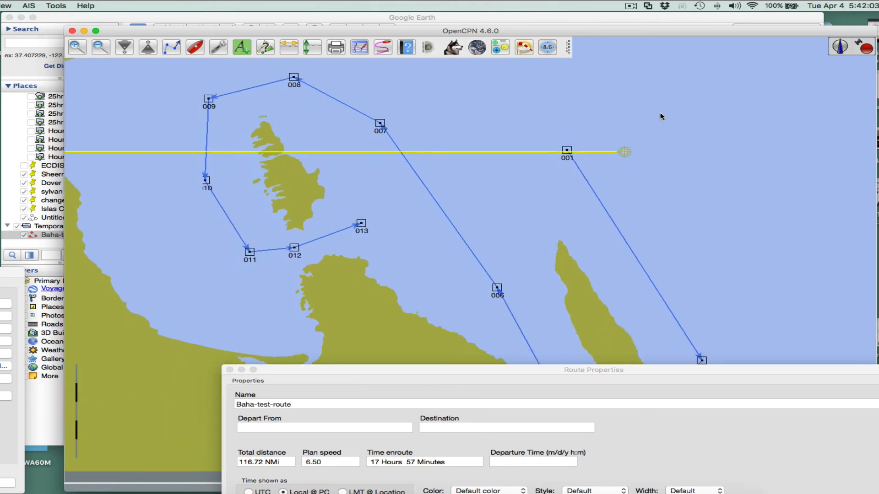
- Review the first waypoint row of the route's properties and close the dialog
left_click_drag(637, 370, 584, 159)
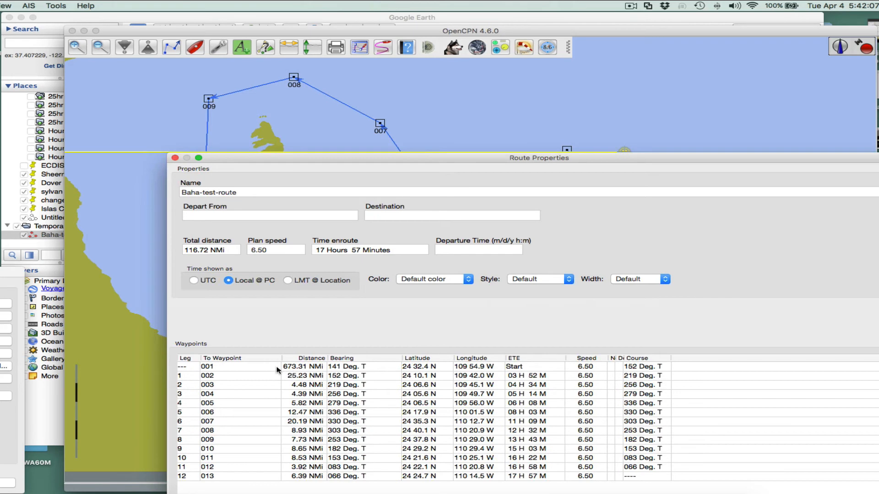
left_click(255, 367)
left_click_drag(244, 161, 226, 46)
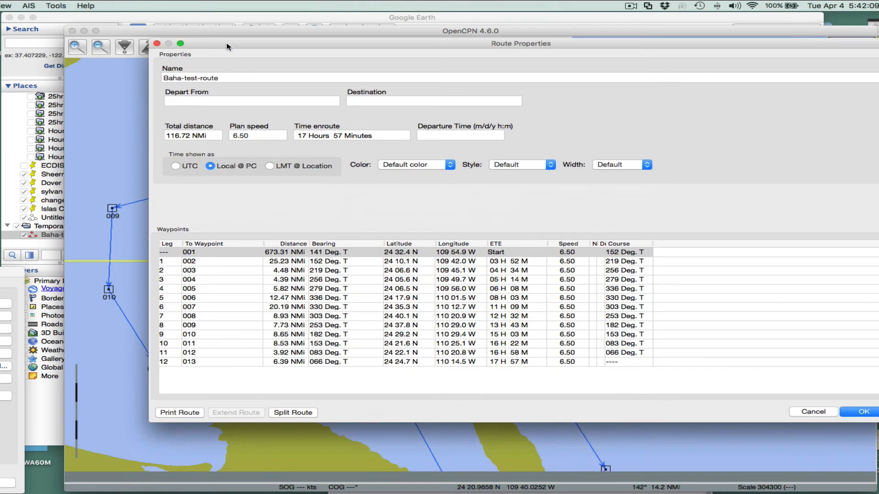
left_click(863, 412)
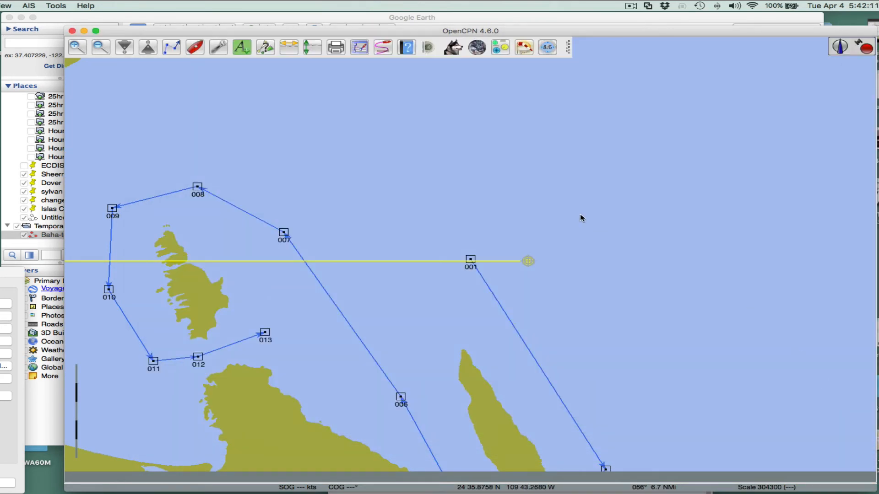
- Reopen the Baha-test-route properties from the Route & Mark Manager and review the updated leg distances
left_click(359, 47)
left_click(320, 261)
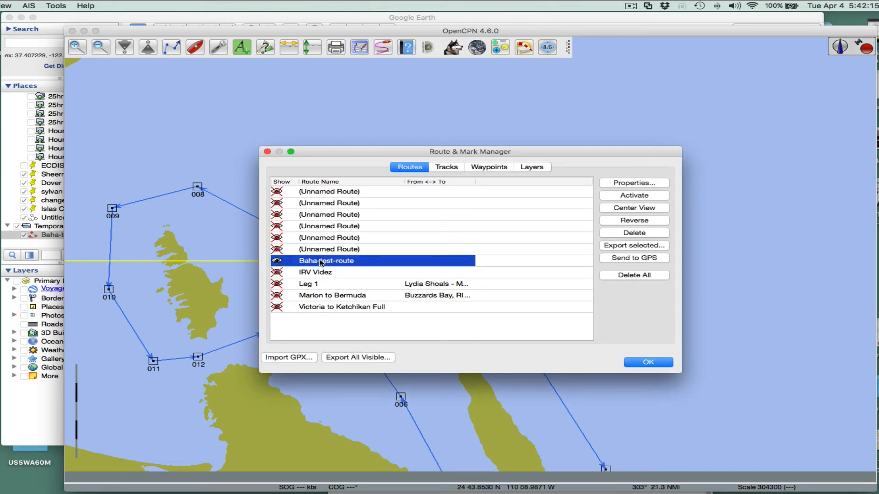
left_click(617, 186)
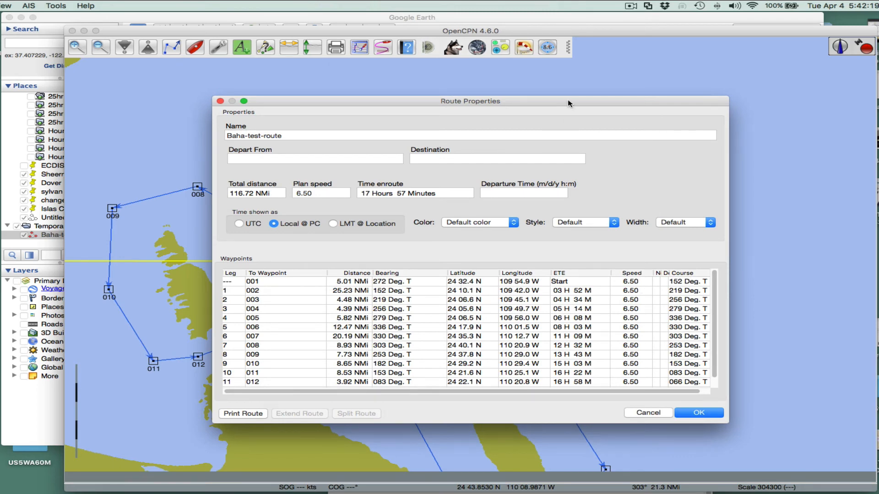
left_click_drag(569, 104, 553, 135)
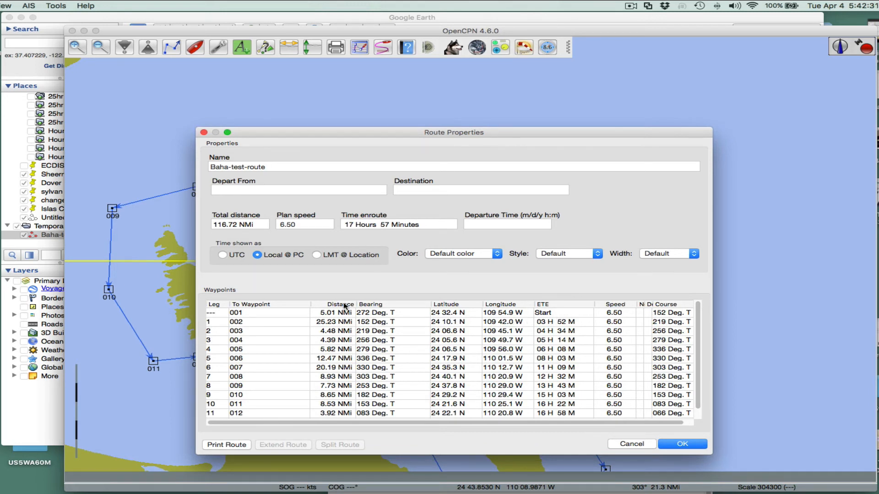
left_click_drag(356, 303, 361, 304)
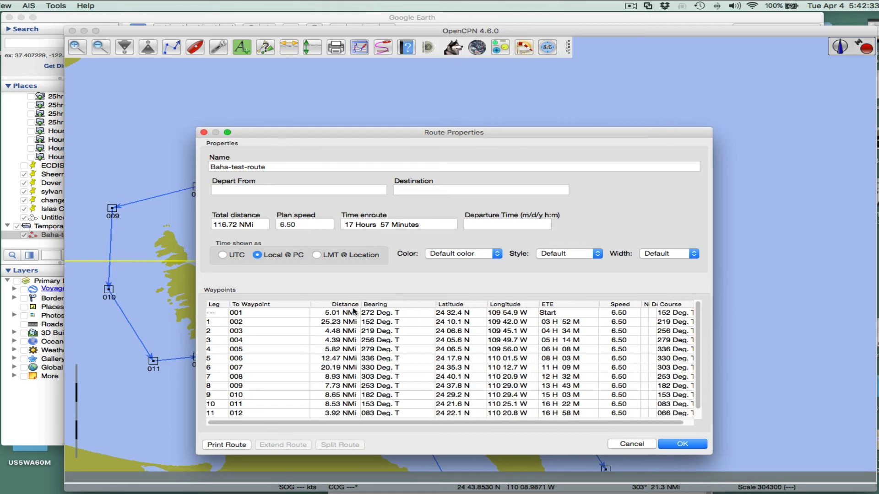
left_click(345, 315)
left_click_drag(411, 135, 492, 252)
left_click_drag(549, 153, 51, 155)
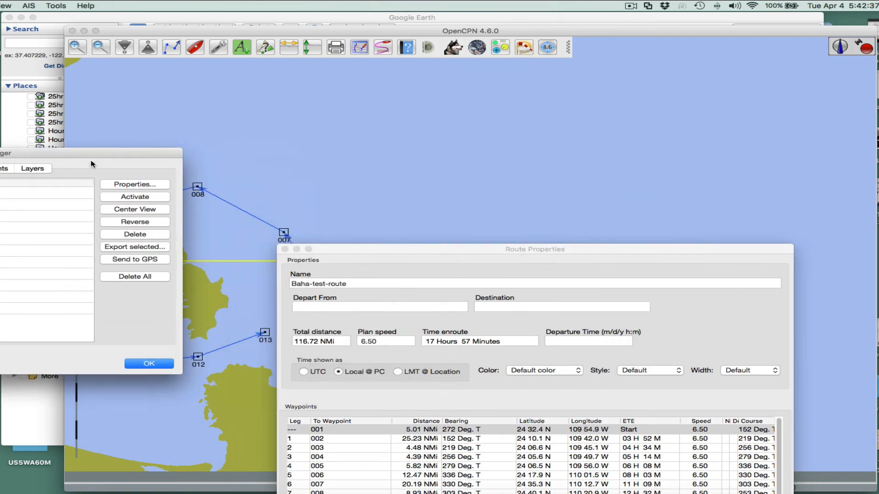
- Measure the distance between waypoint 001 and the boat's position on the chart
scroll(229, 216, "down", 1)
left_click_drag(344, 252, 657, 159)
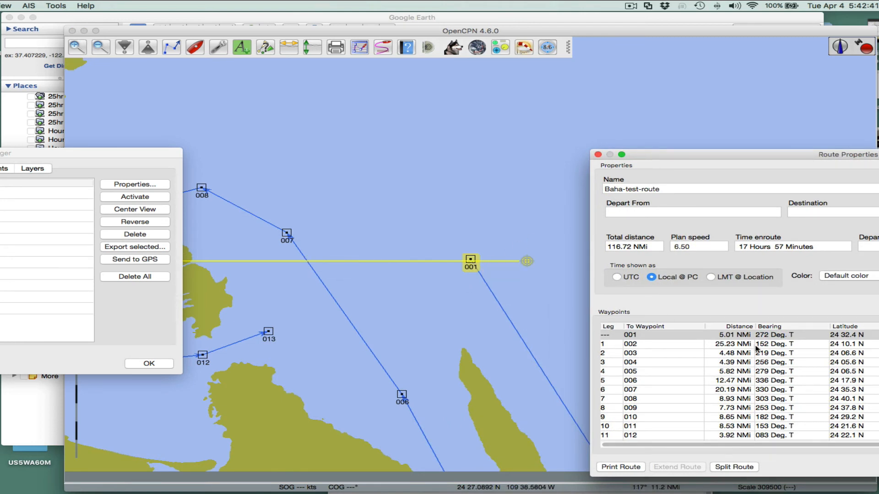
left_click(527, 244)
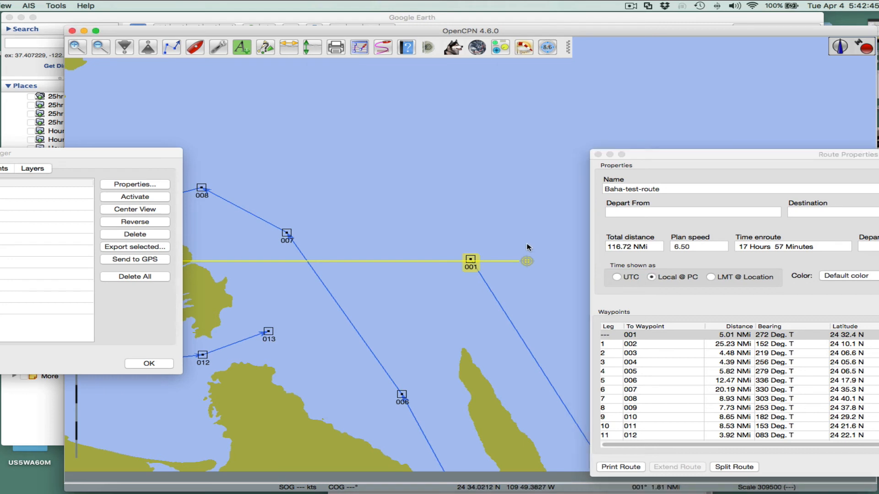
left_click(472, 262)
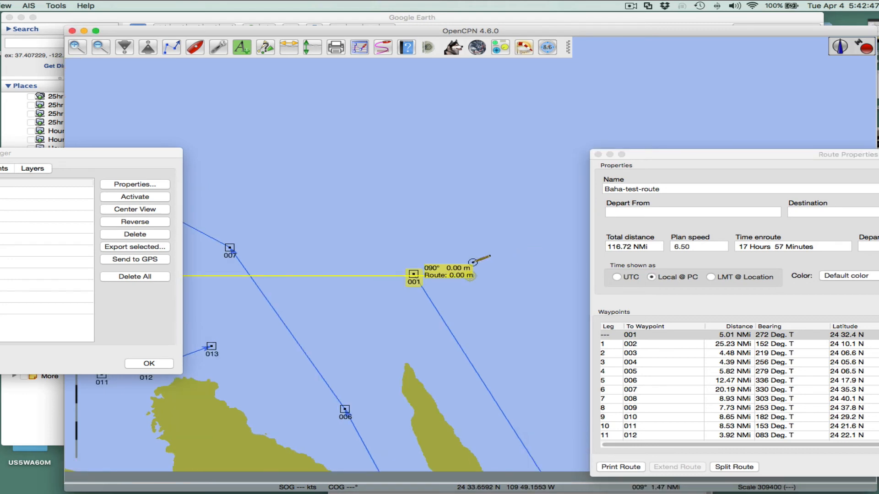
left_click(416, 265)
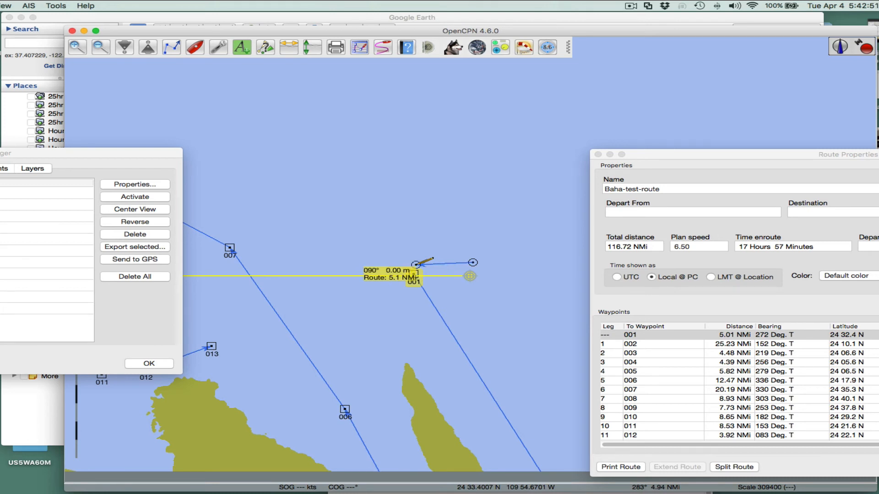
key("Escape")
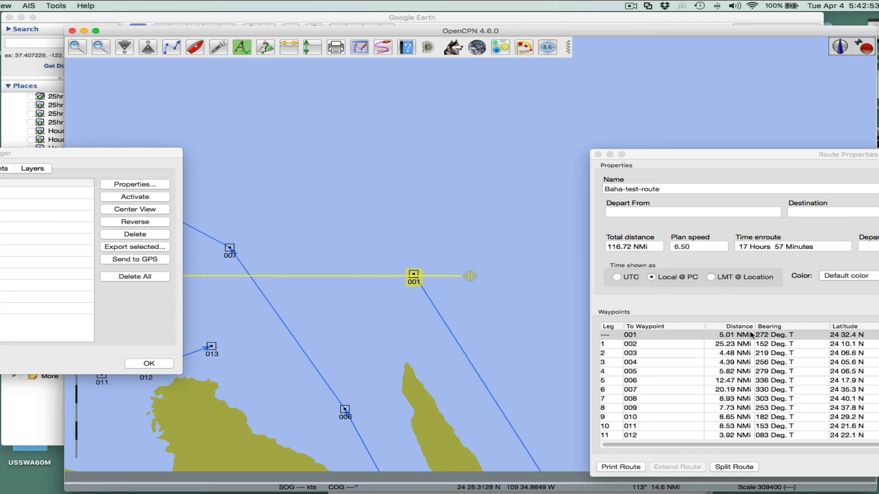
- Set the Baha-test-route plan speed to 10 and apply the route properties
left_click_drag(474, 320, 430, 209)
mouse_move(384, 181)
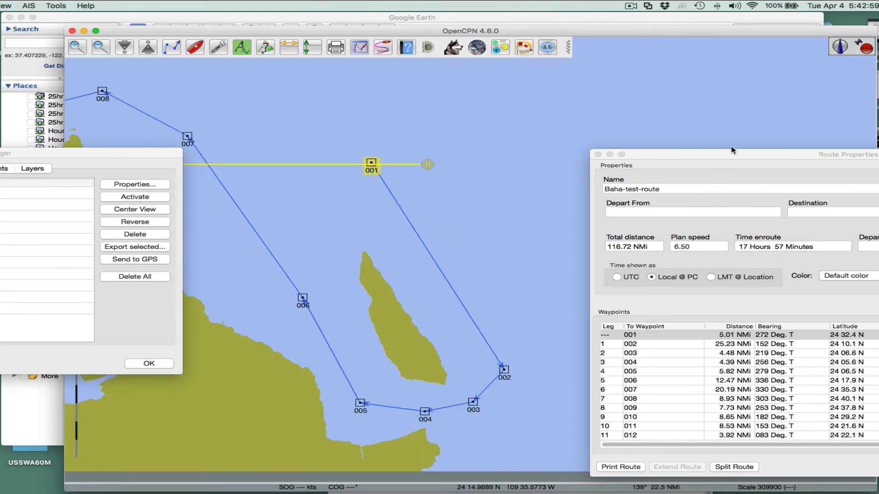
left_click_drag(731, 154, 622, 97)
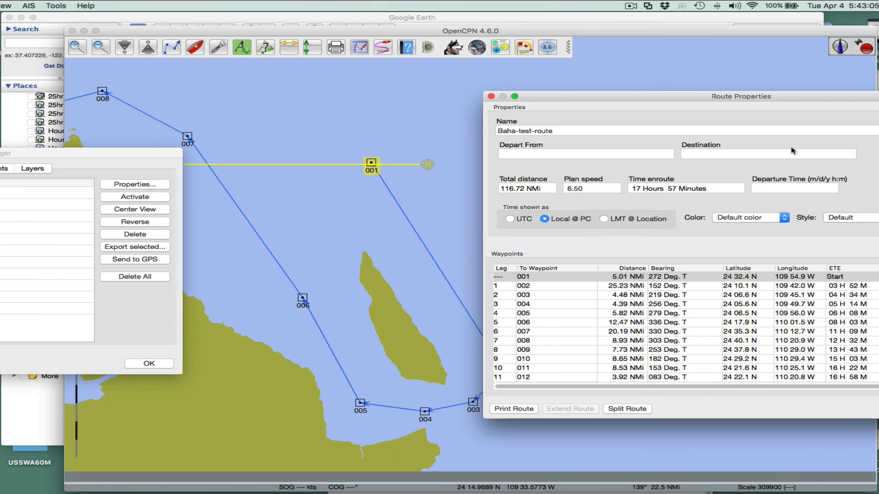
left_click_drag(803, 99, 664, 76)
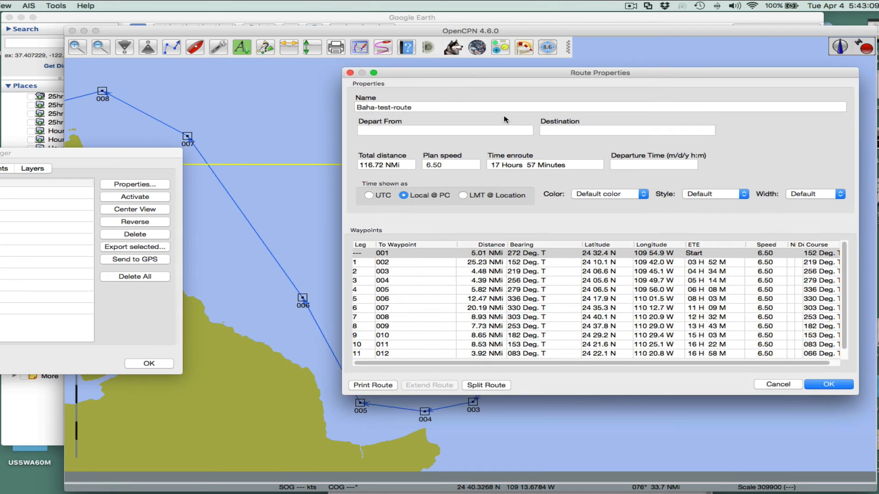
left_click_drag(447, 73, 665, 78)
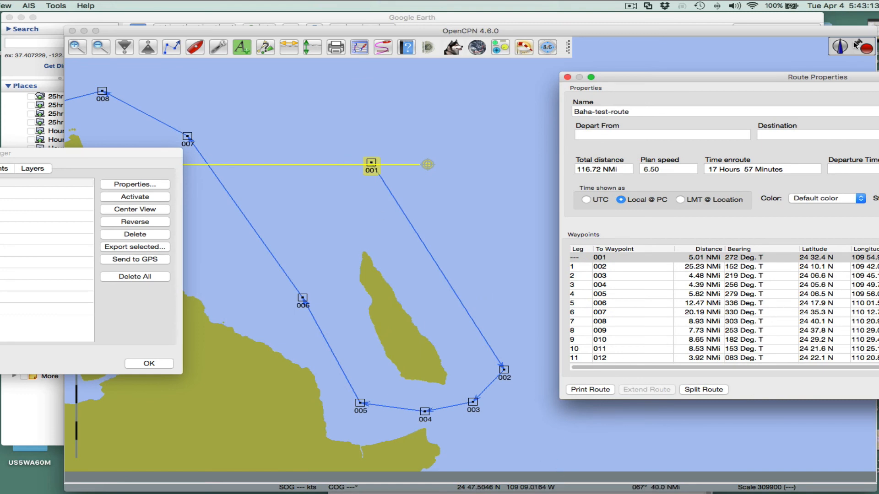
left_click_drag(855, 80, 566, 105)
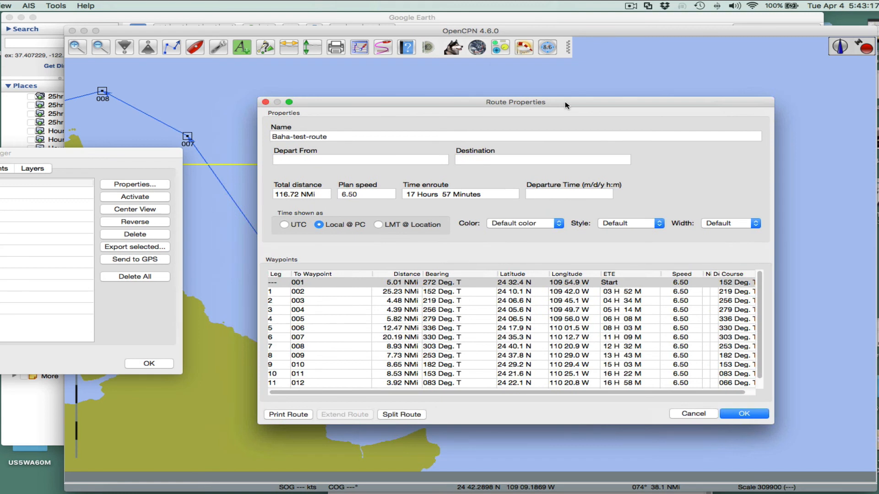
left_click(364, 195)
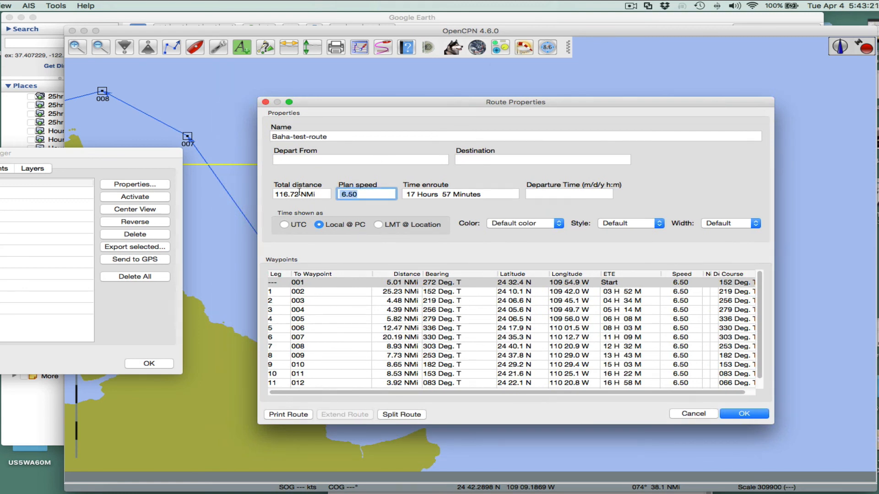
type("10")
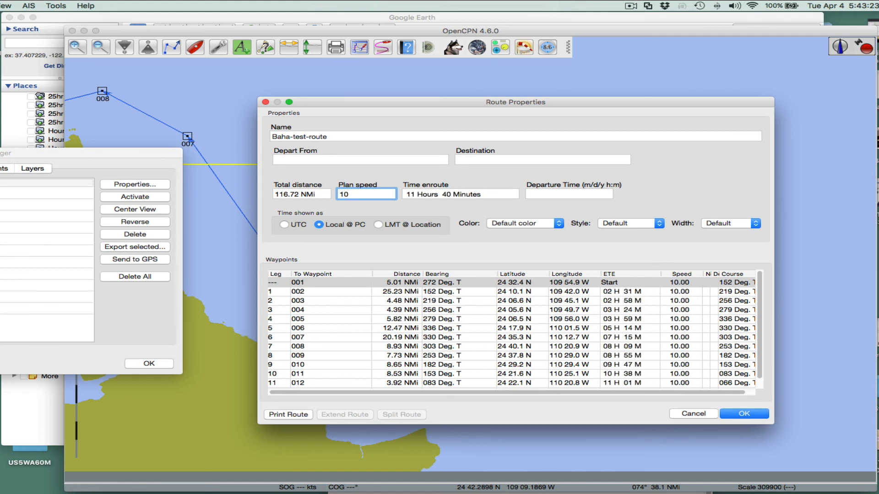
left_click(425, 191)
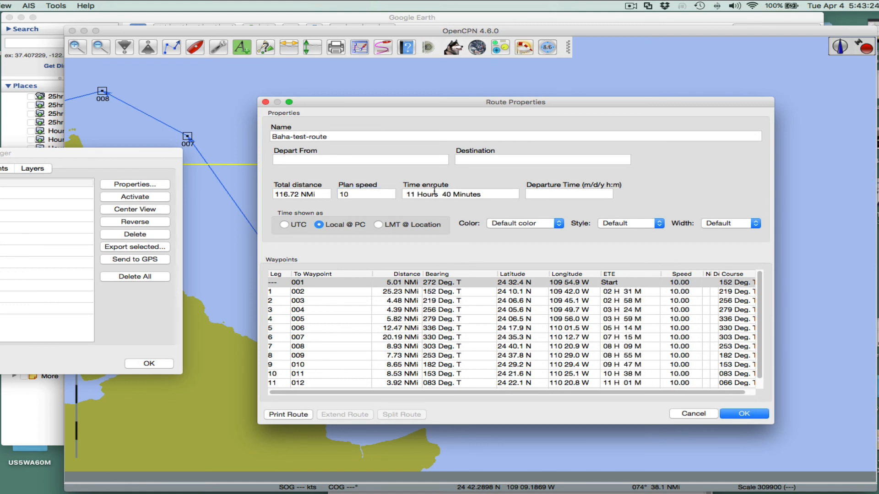
left_click(563, 196)
type("1")
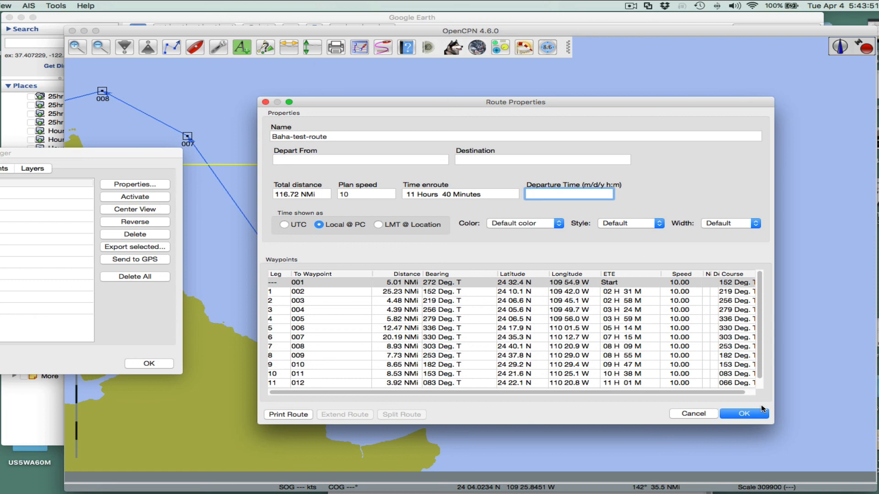
left_click(739, 414)
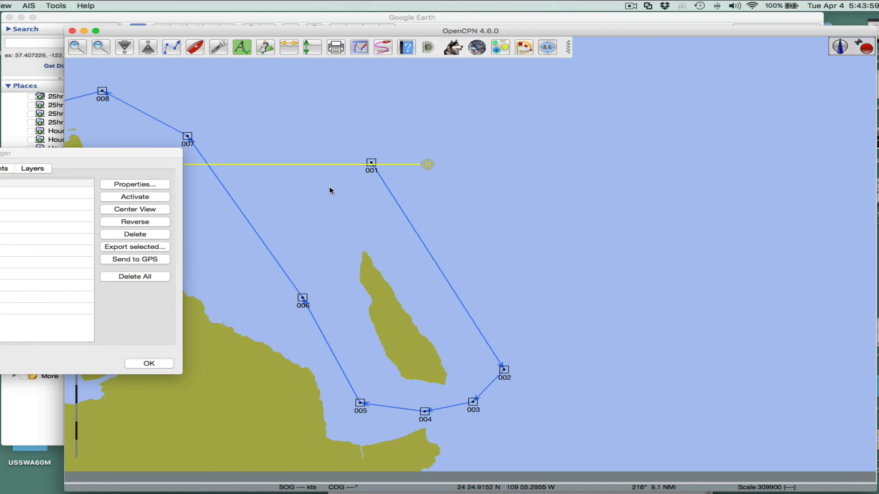